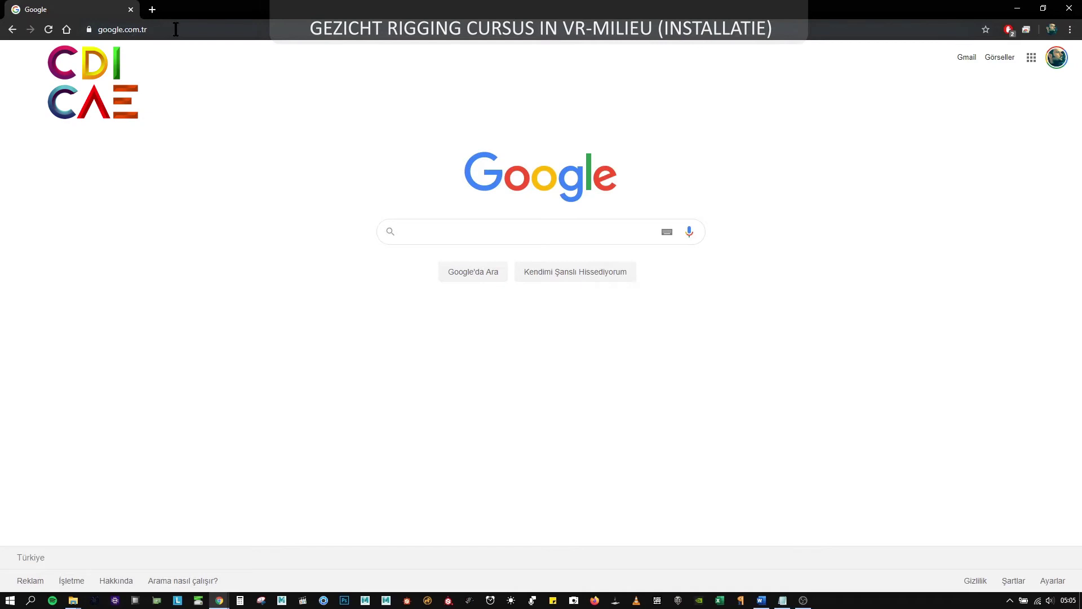
left_click(176, 29)
type("www.autodesk.com/education/free-software/maya")
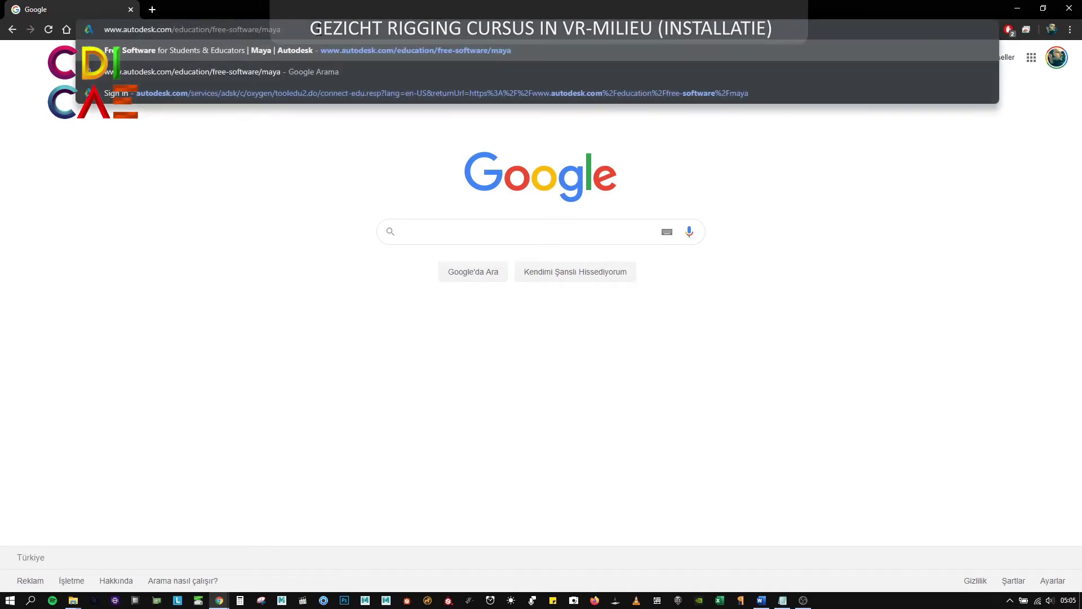
left_click_drag(280, 29, 66, 35)
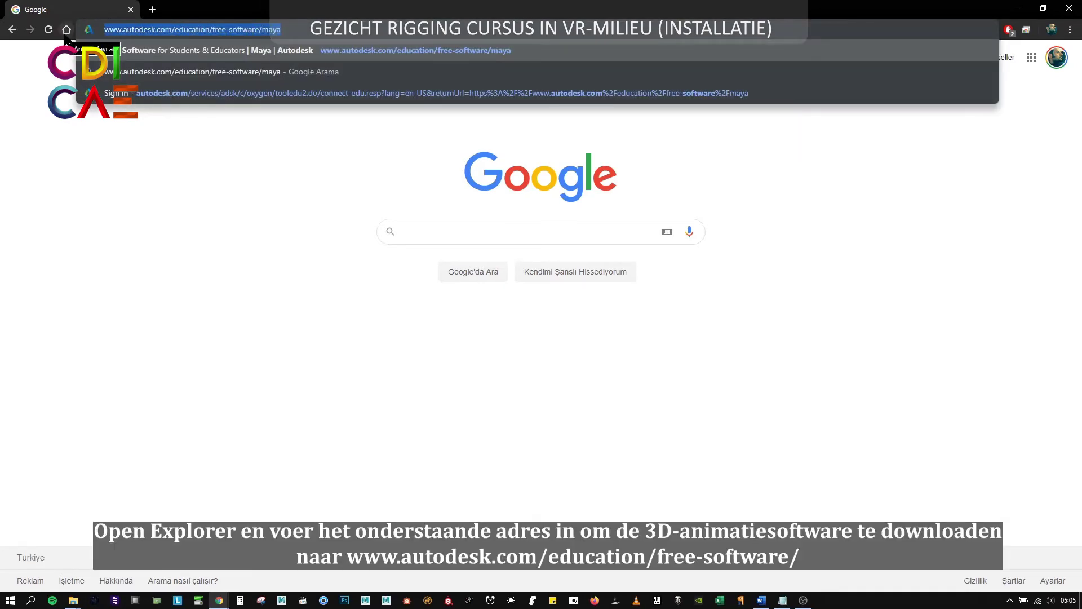
key("Return")
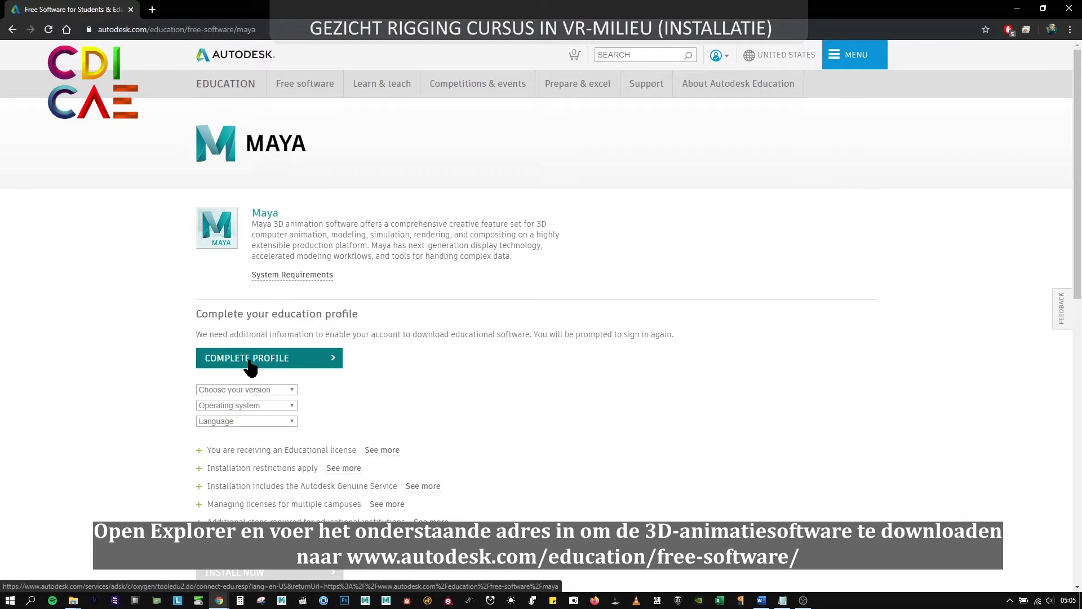
Sign in to the Autodesk account to complete the education profile
left_click(250, 367)
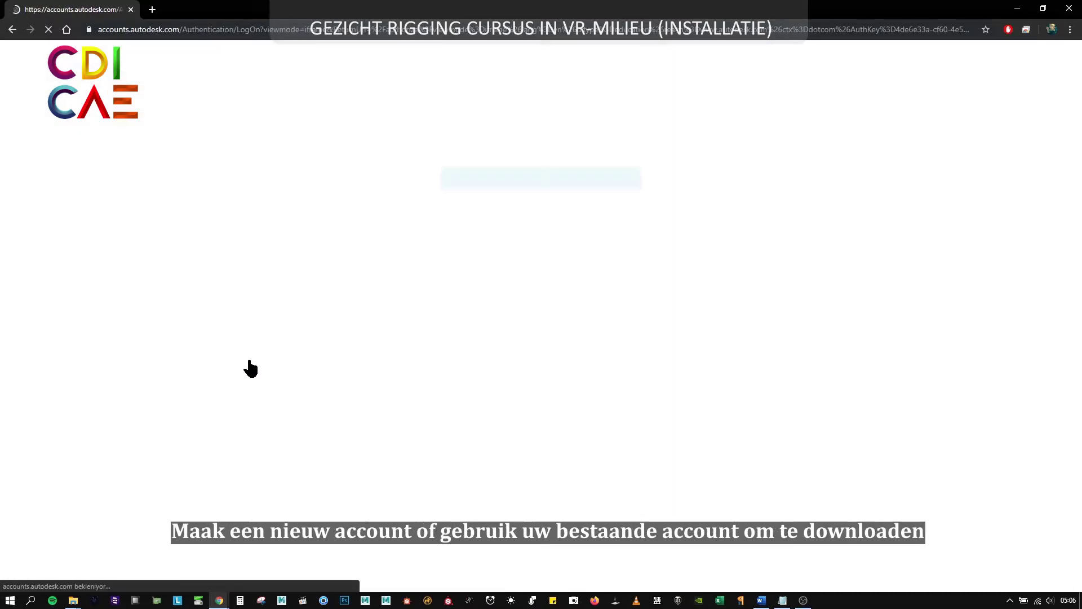
left_click(501, 188)
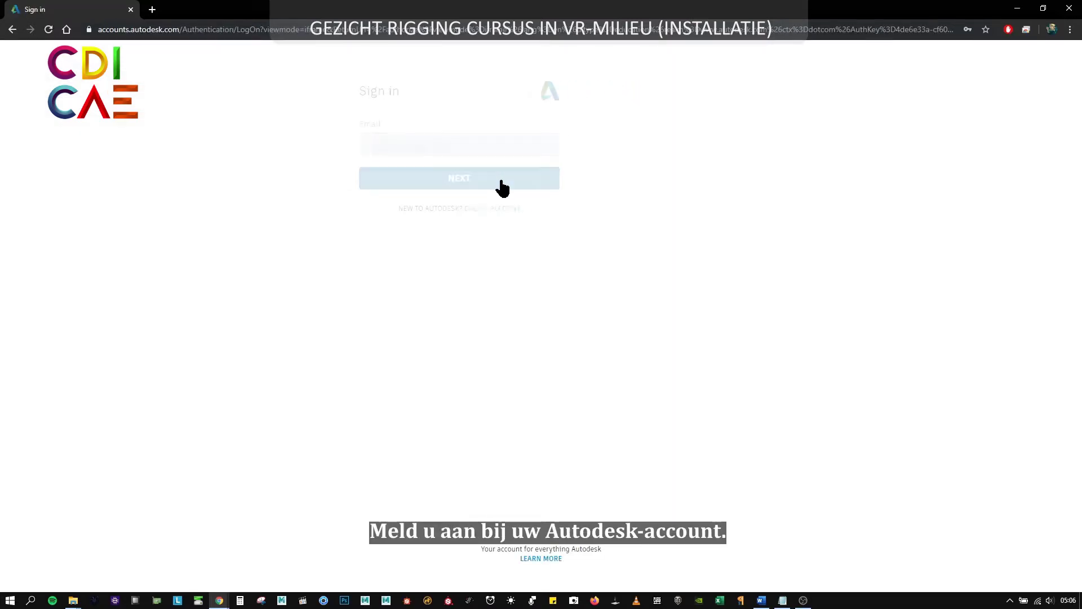
left_click(508, 225)
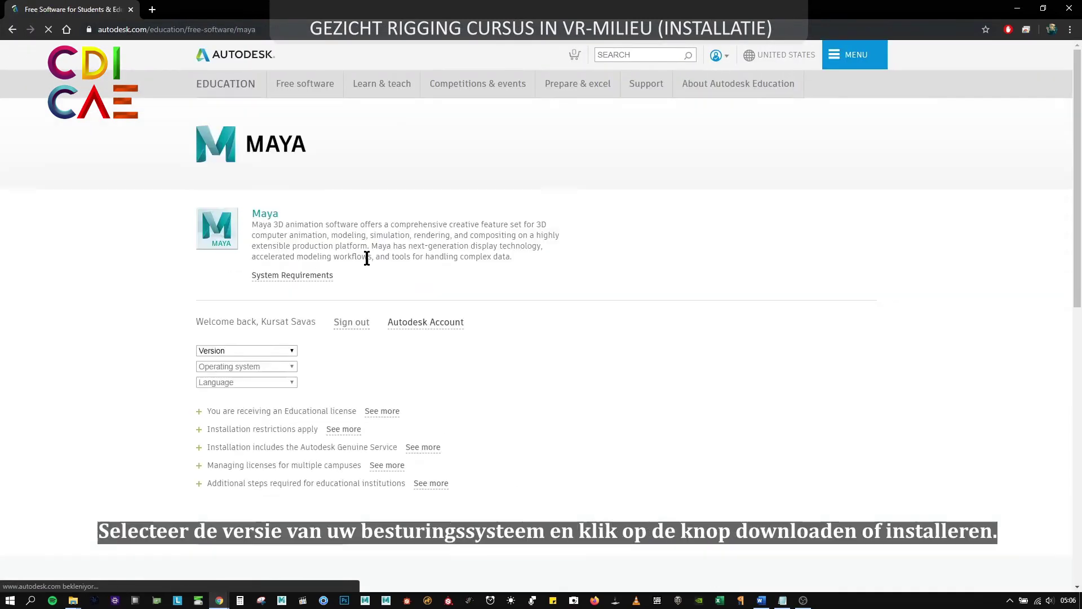
Choose Maya 2019, Windows 64-bit and English for the download
left_click(255, 353)
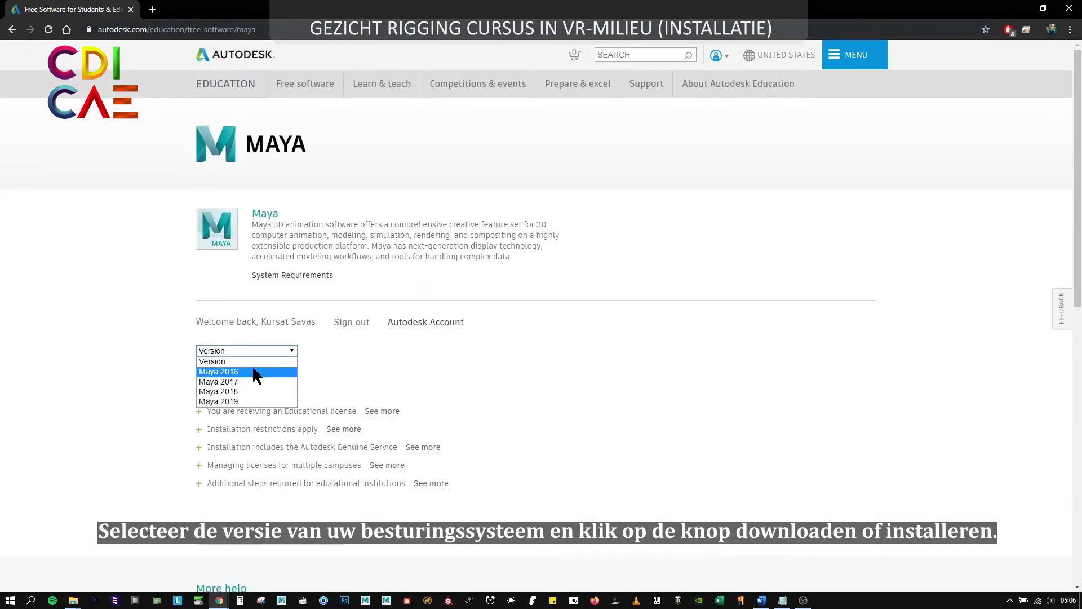
left_click(248, 401)
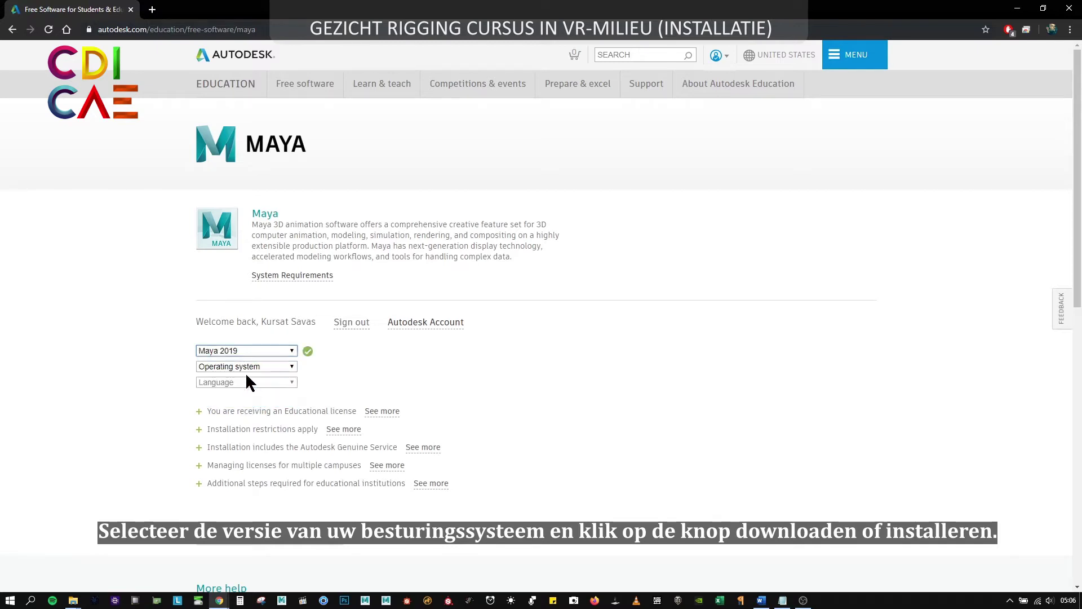
left_click(251, 367)
left_click(245, 387)
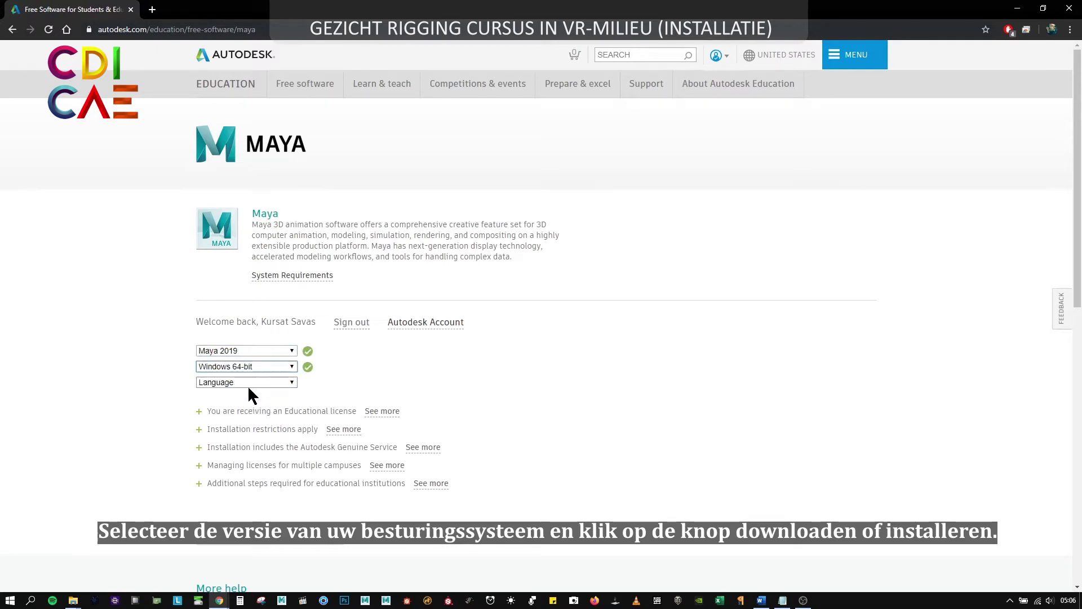
left_click(248, 382)
left_click(245, 402)
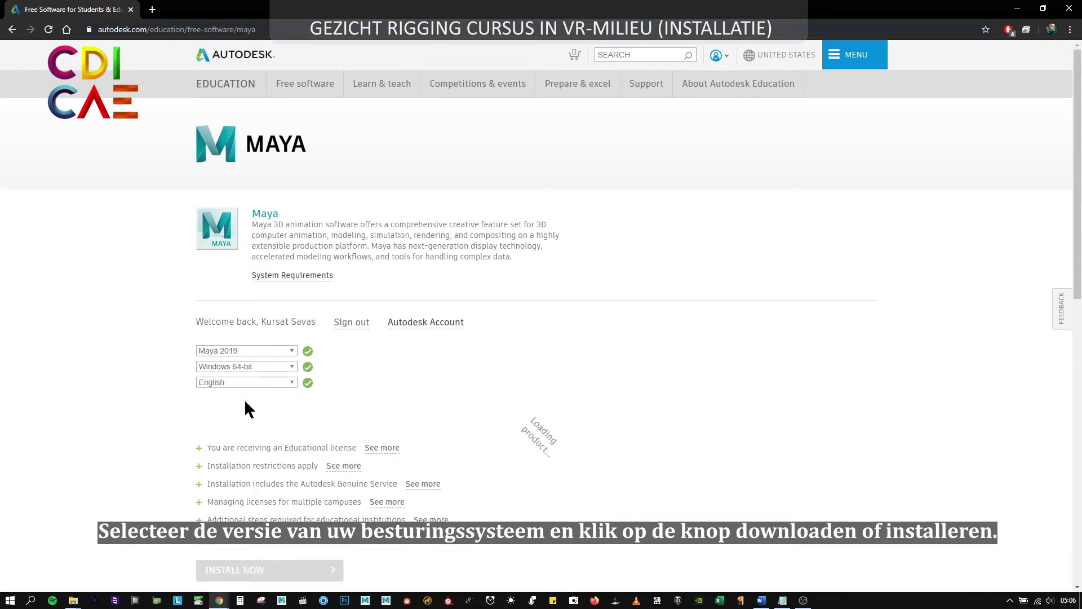
Scroll down and select the Maya 2019 product key value
scroll(415, 424, "down", 3)
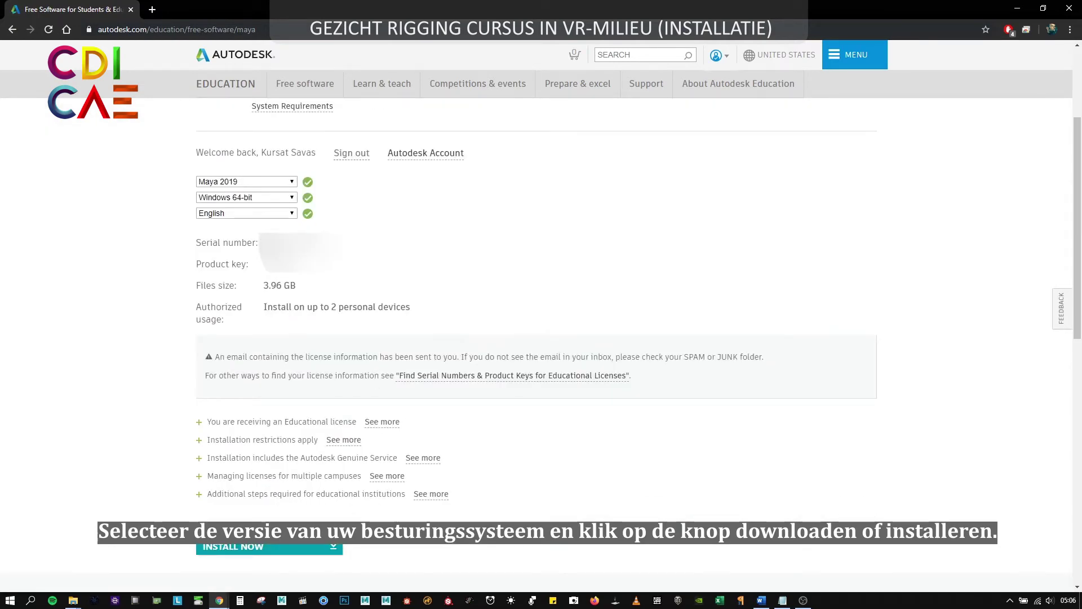
left_click_drag(264, 265, 299, 269)
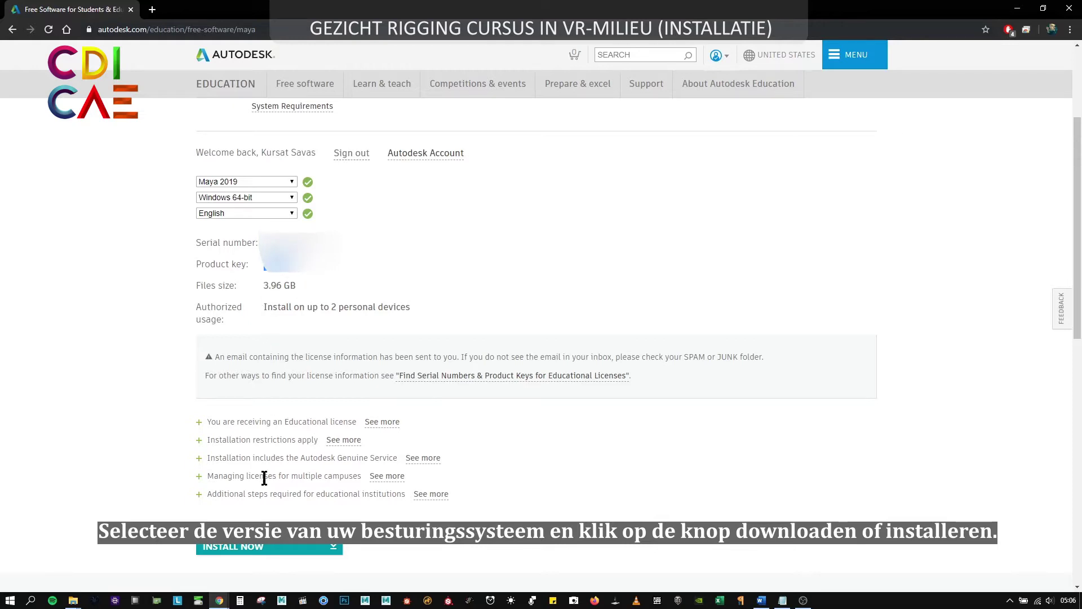
scroll(297, 475, "down", 3)
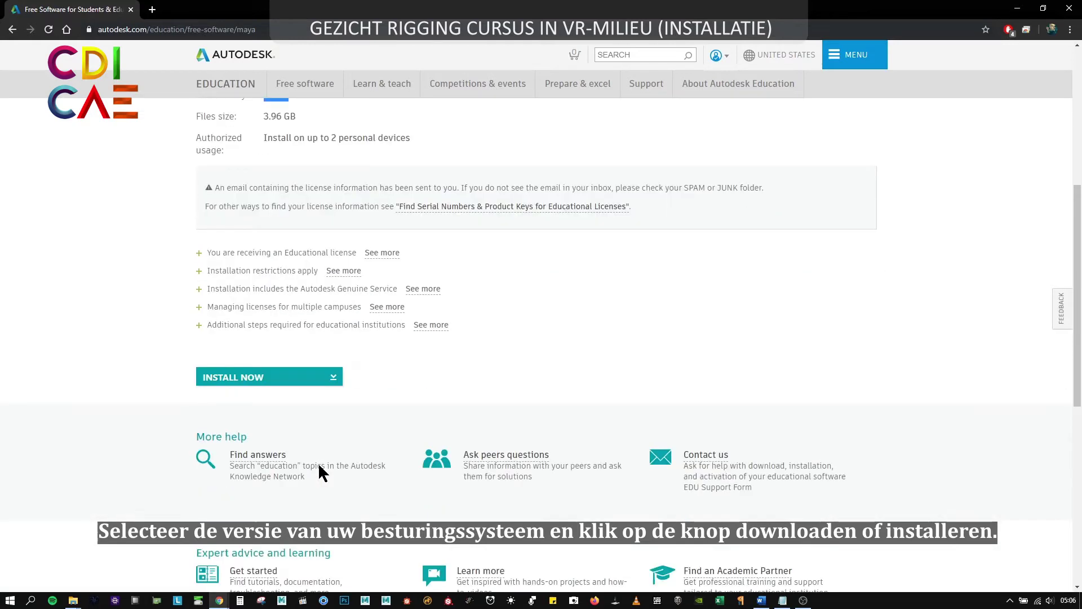
Download Maya 2019 with Autodesk Download Manager into C:\Autodesk
left_click(333, 378)
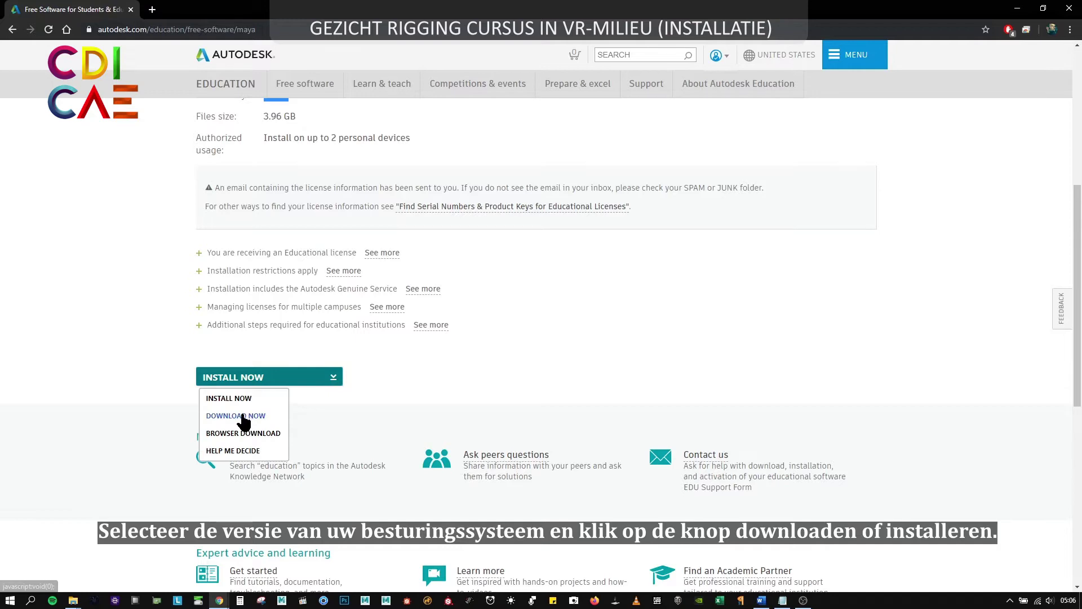
left_click(244, 417)
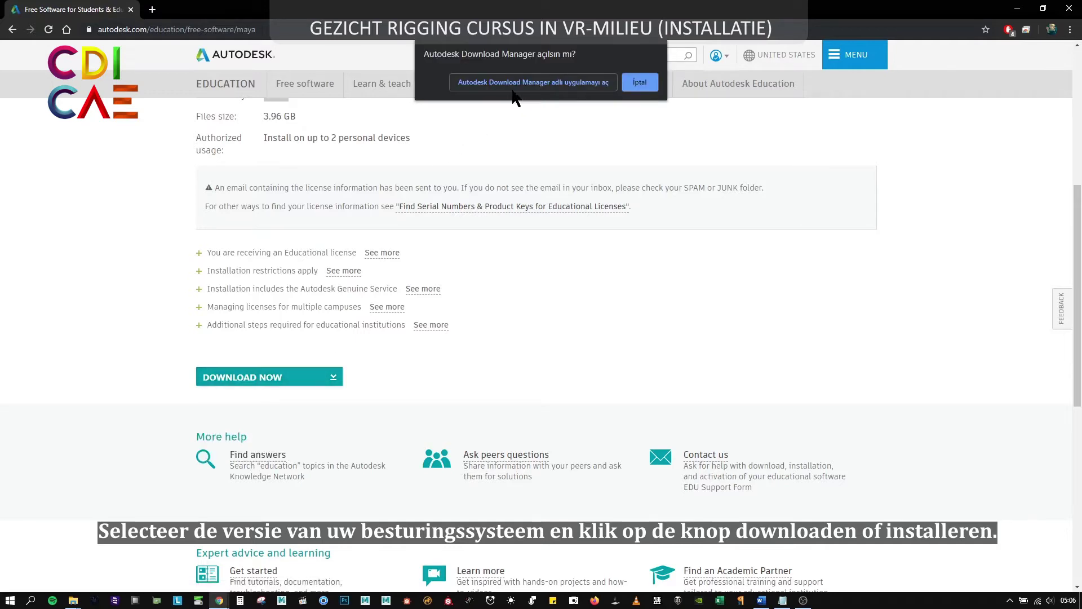
left_click(533, 85)
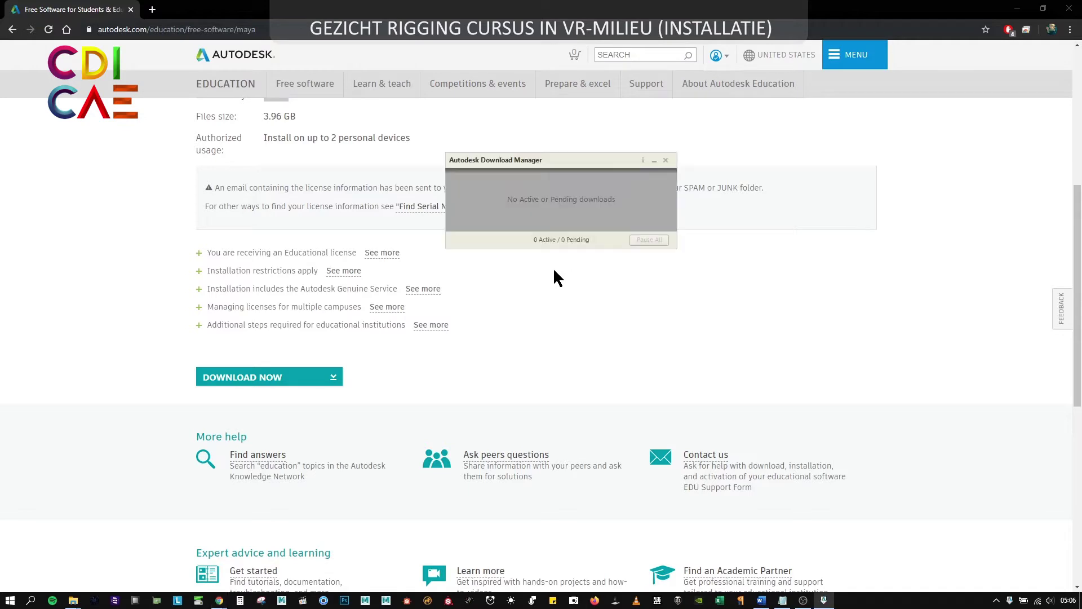
left_click_drag(538, 207, 490, 206)
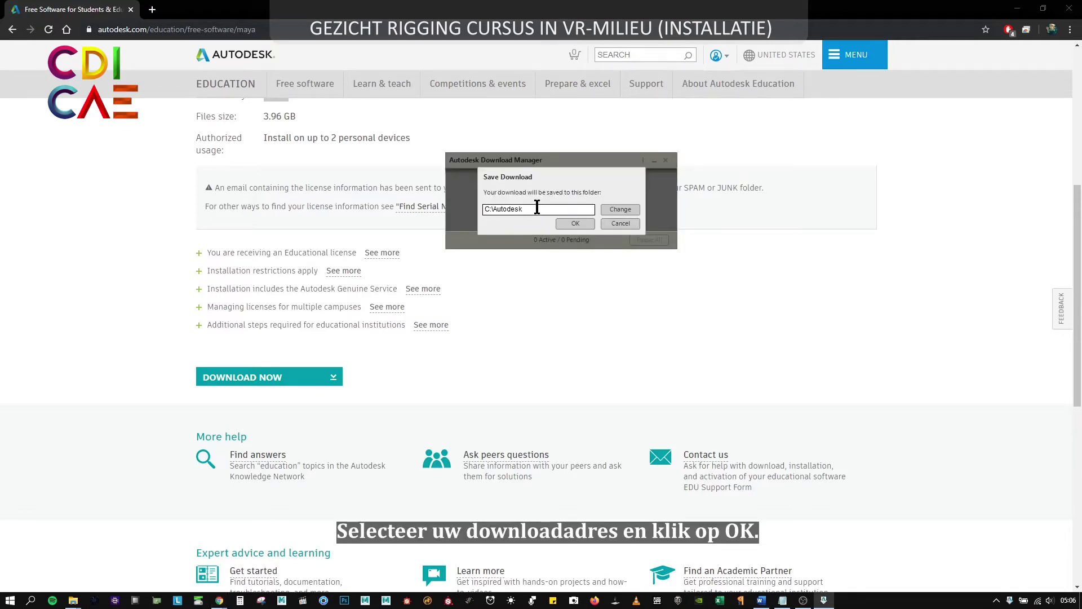
left_click(564, 221)
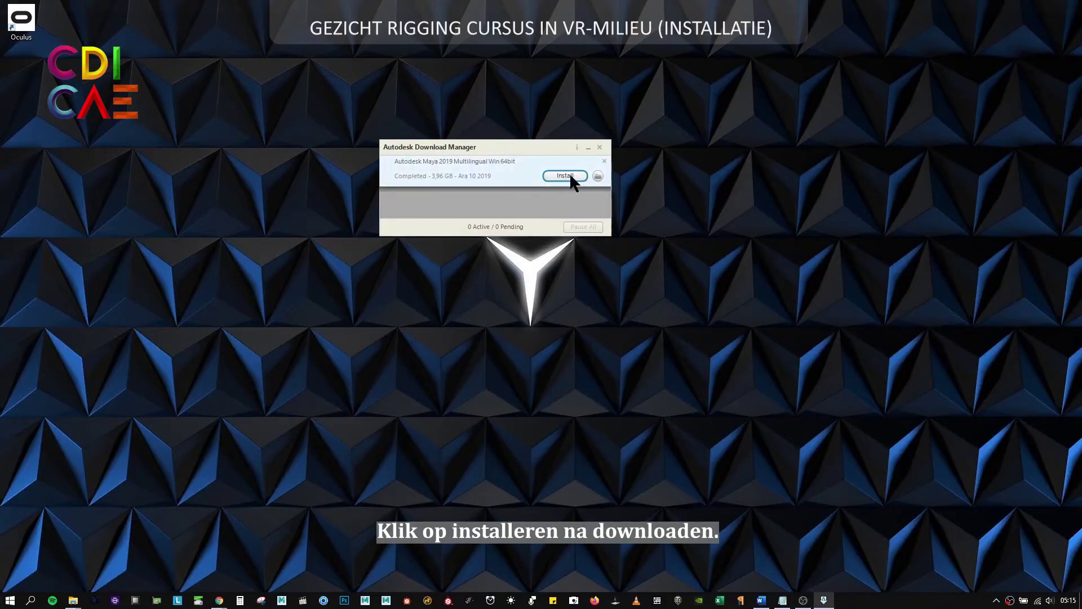
Launch the Maya 2019 installer, approve the admin prompt, and accept the licence agreement
left_click(570, 173)
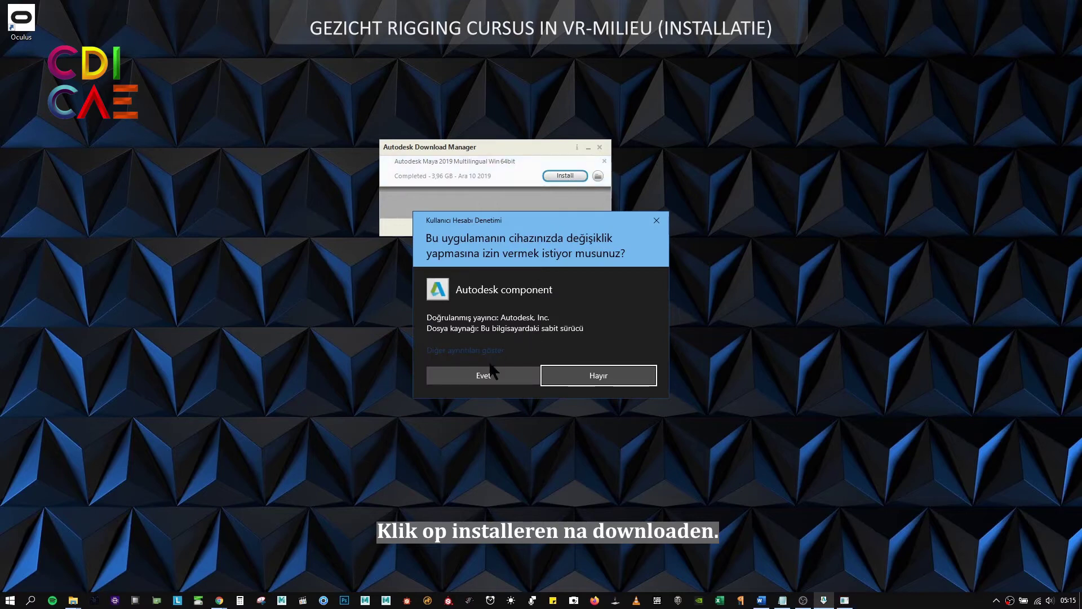
left_click(482, 376)
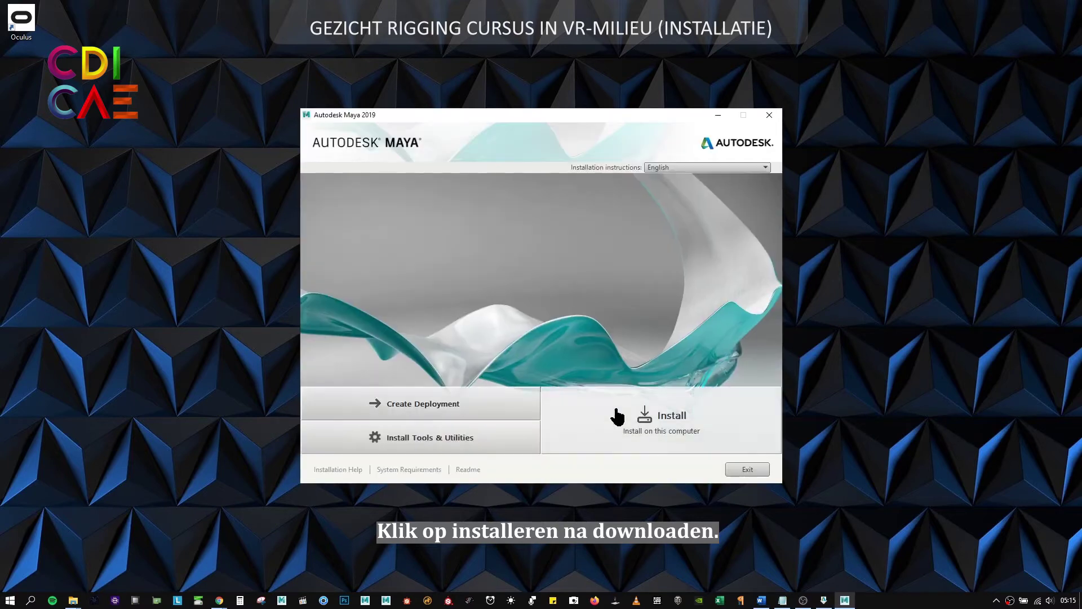
left_click(671, 422)
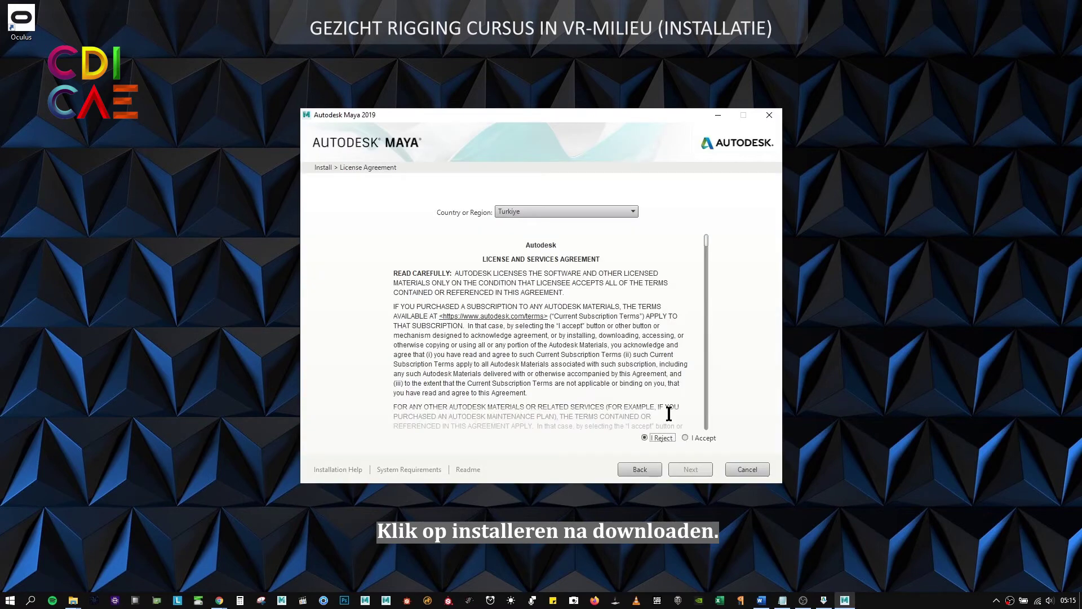
left_click(696, 439)
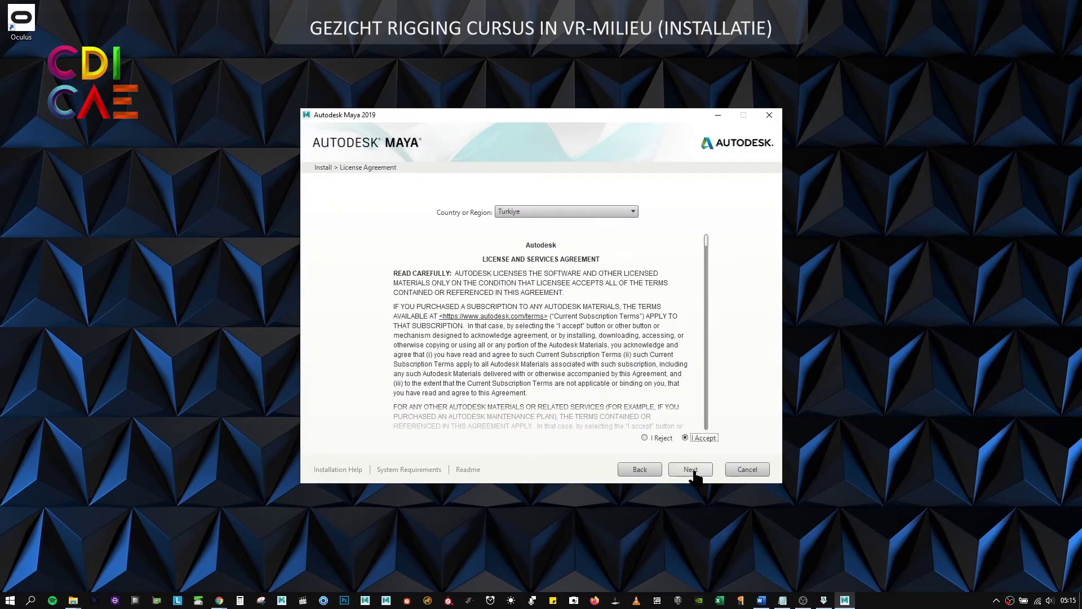
left_click(697, 476)
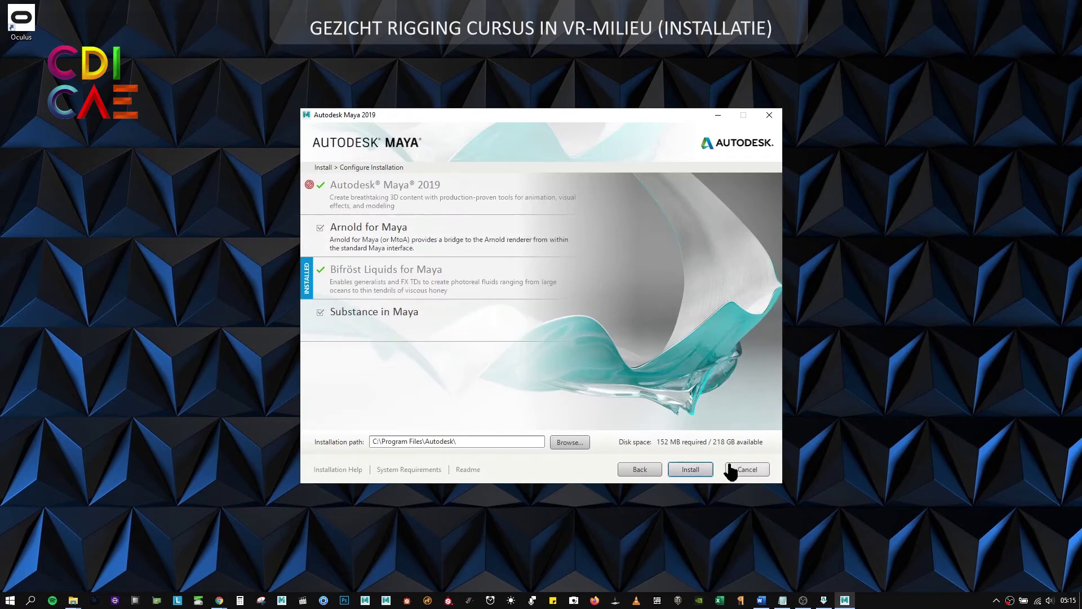
Install Maya 2019 with the listed components into C:\Program Files\Autodesk\
left_click(696, 471)
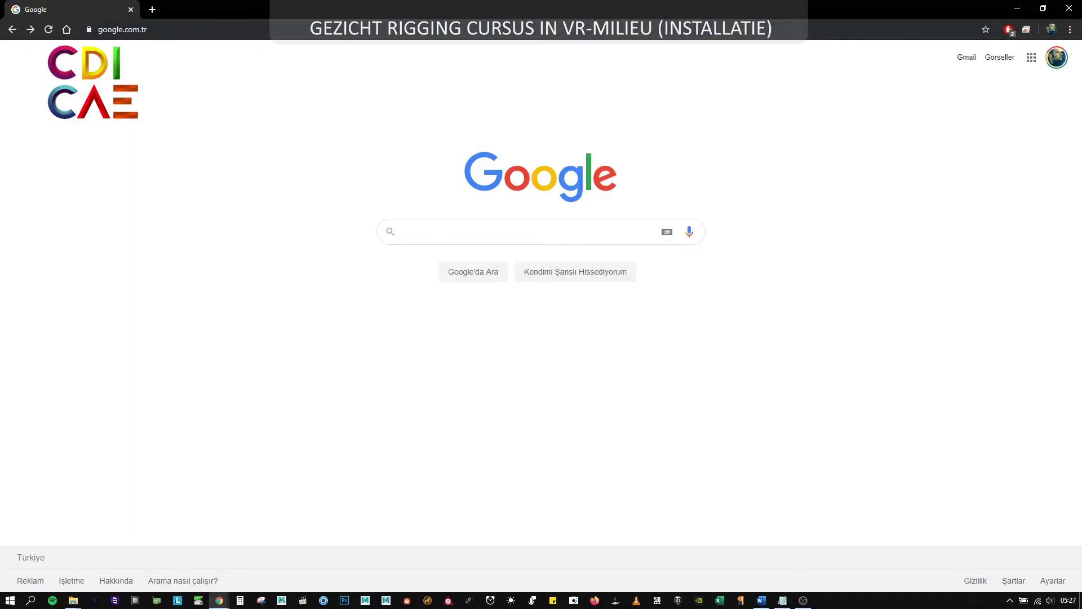
Open marui-plugin.com/download/trial/request.php in Chrome
left_click(253, 30)
type("www.marui-plugin.com/download/trial/request.php")
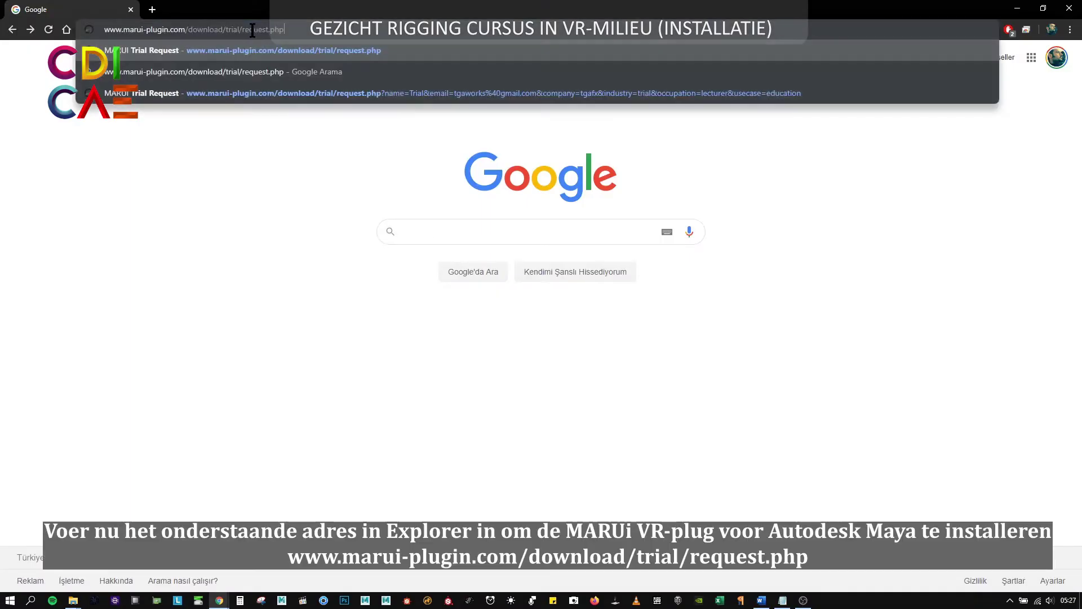
left_click_drag(301, 29, 72, 28)
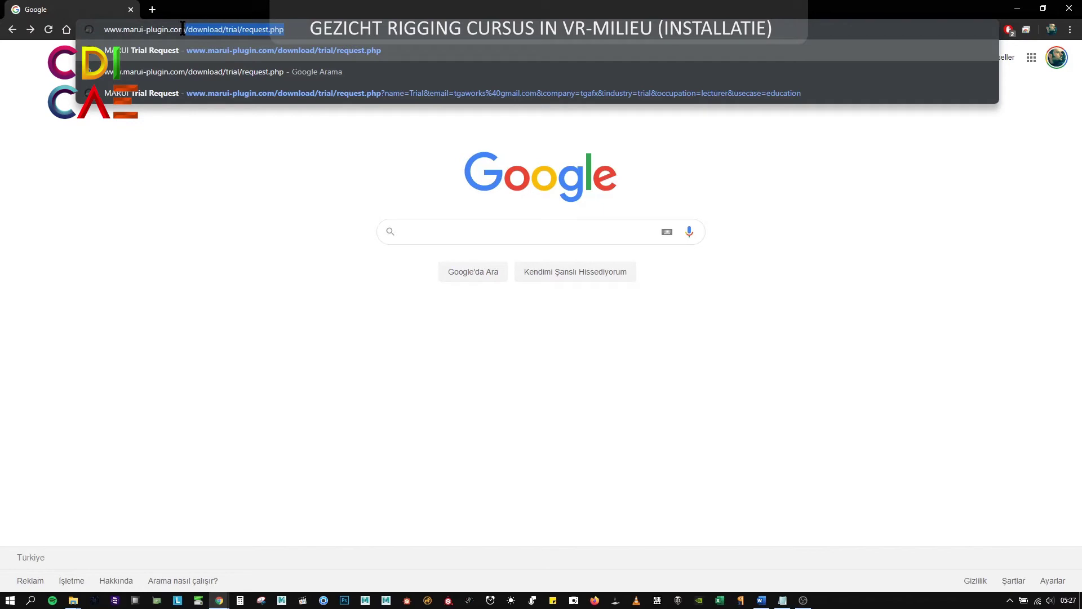
key("Return")
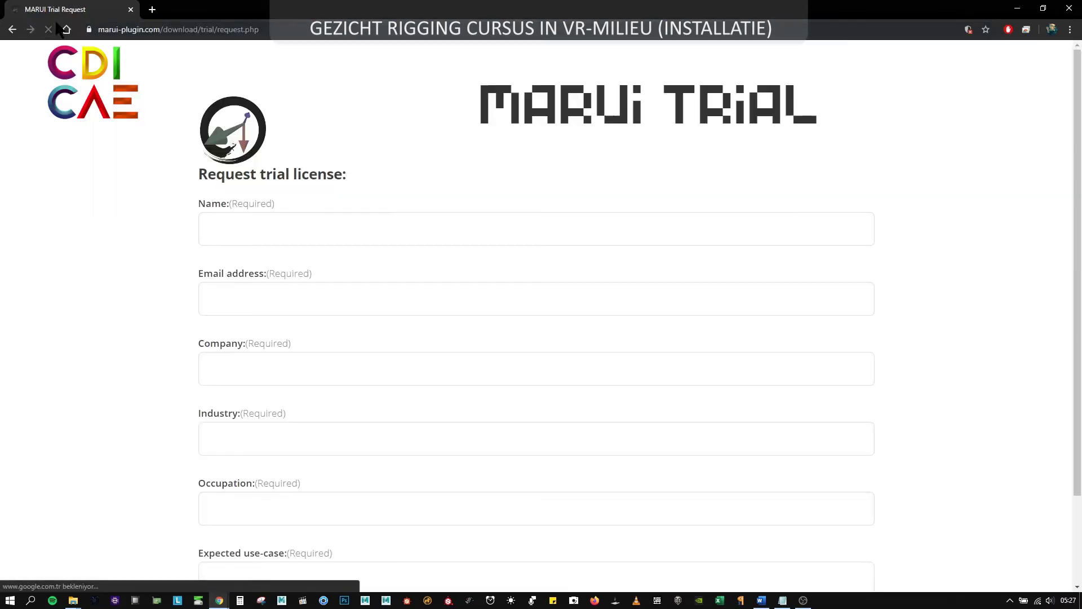
Fill the name, e-mail, company, industry and occupation (lecturer) fields from saved suggestions
left_click(229, 226)
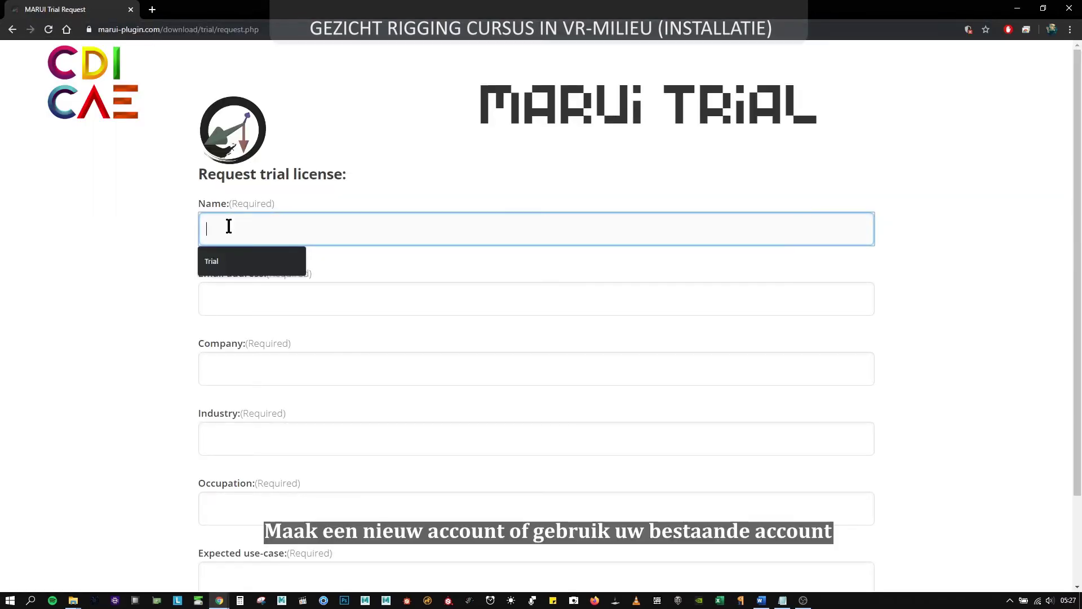
left_click(224, 254)
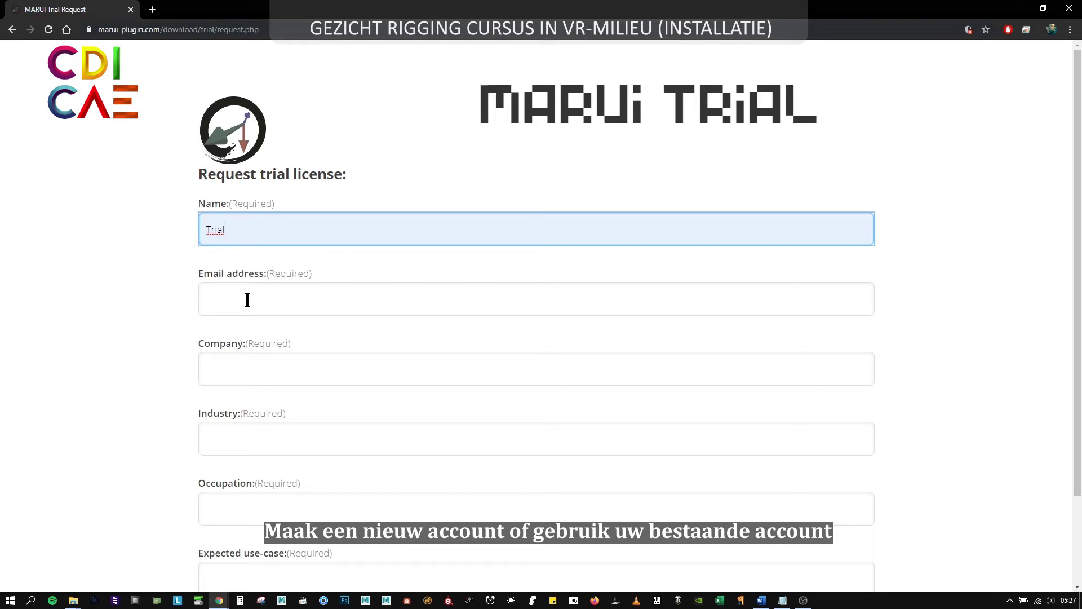
left_click(248, 300)
left_click(251, 331)
left_click(254, 369)
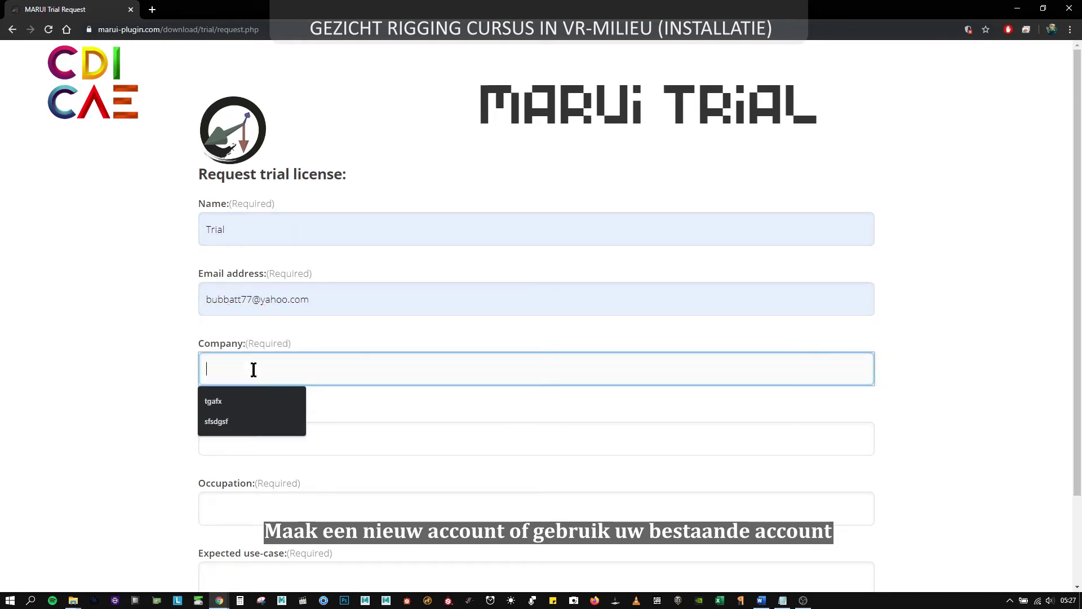
left_click(254, 404)
left_click(254, 442)
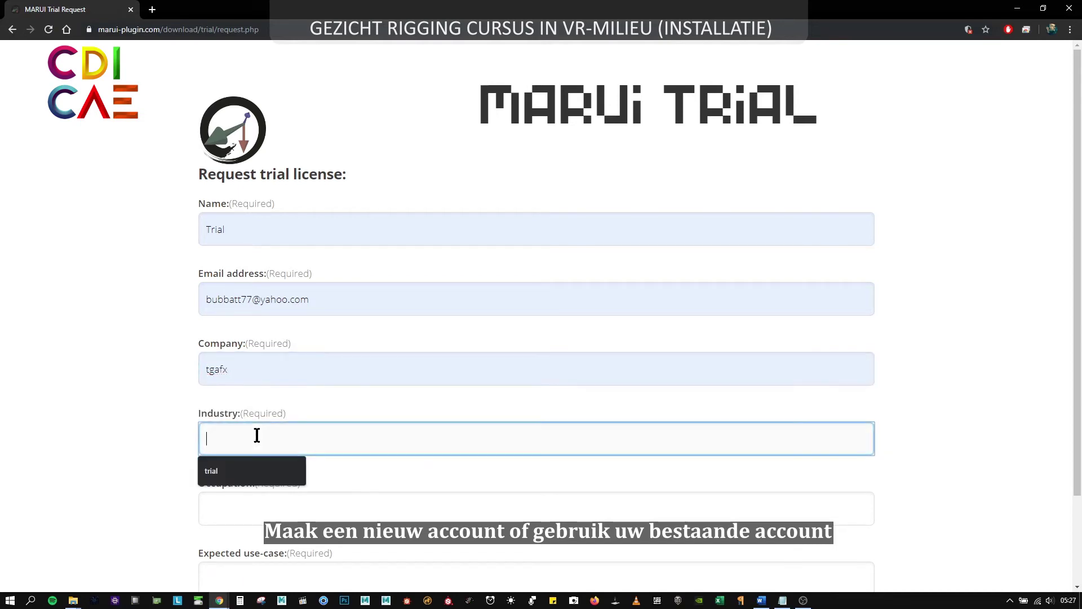
left_click(239, 484)
left_click(244, 509)
left_click(244, 532)
Set the expected use-case to education and submit the trial request
scroll(259, 516, "down", 2)
left_click(265, 472)
left_click(263, 498)
left_click(235, 536)
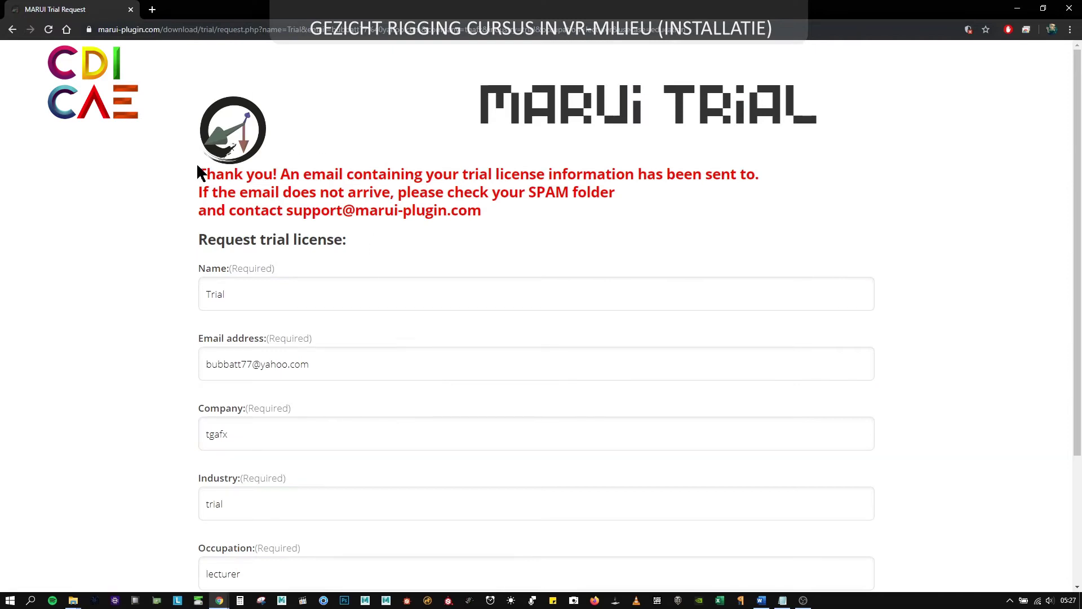
Download 'MARUI for Maya2019 (Windows)', the MARUI_Maya2019.mll plug-in file
left_click_drag(198, 171, 495, 219)
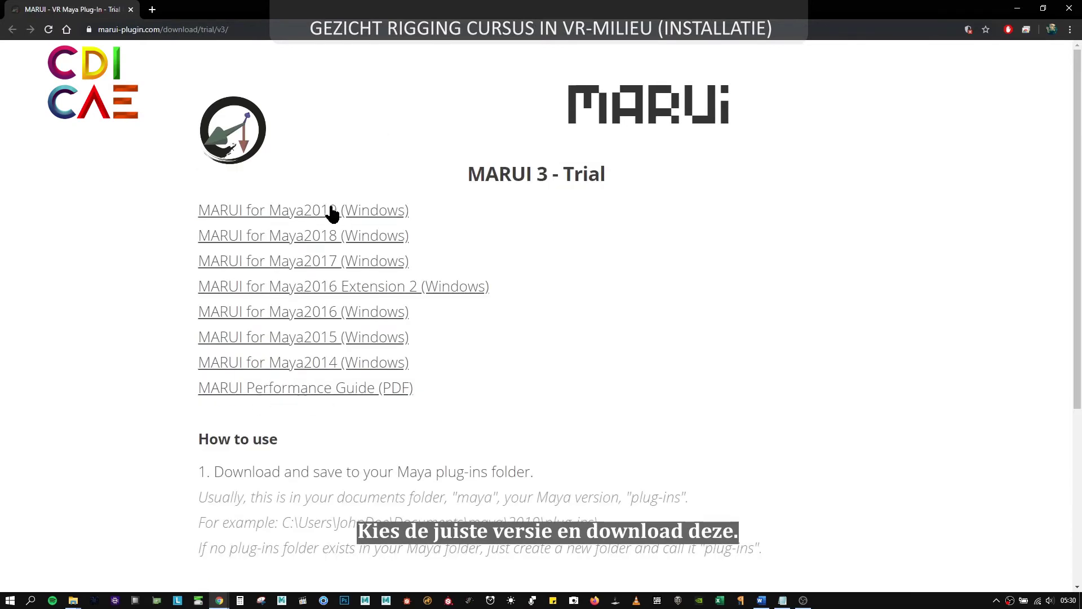
left_click(295, 215)
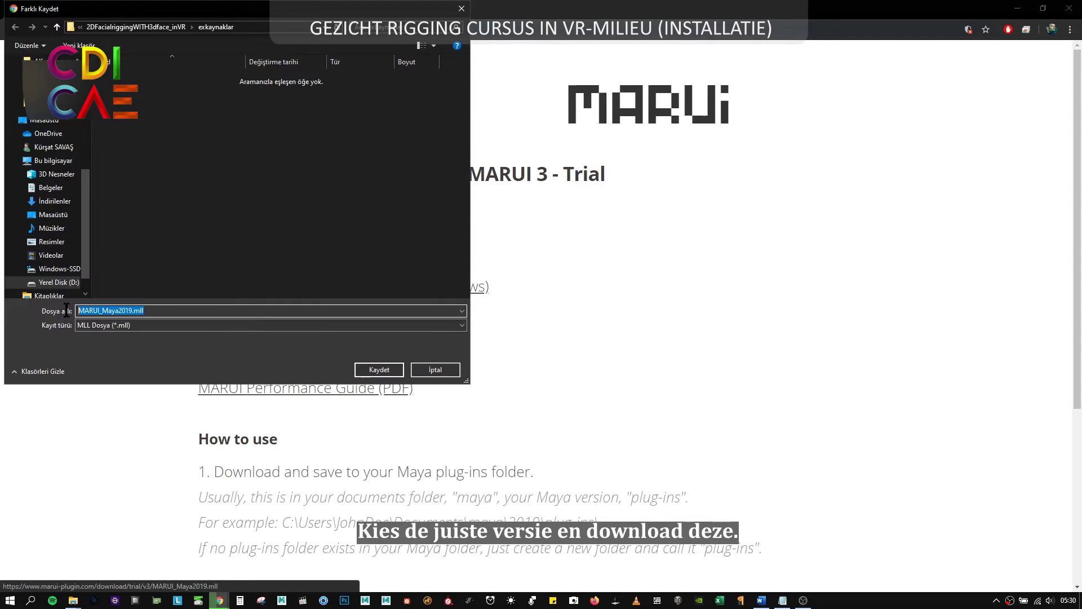
Save MARUI_Maya2019.mll to Downloads, then copy it from the Downloads window
left_click(379, 370)
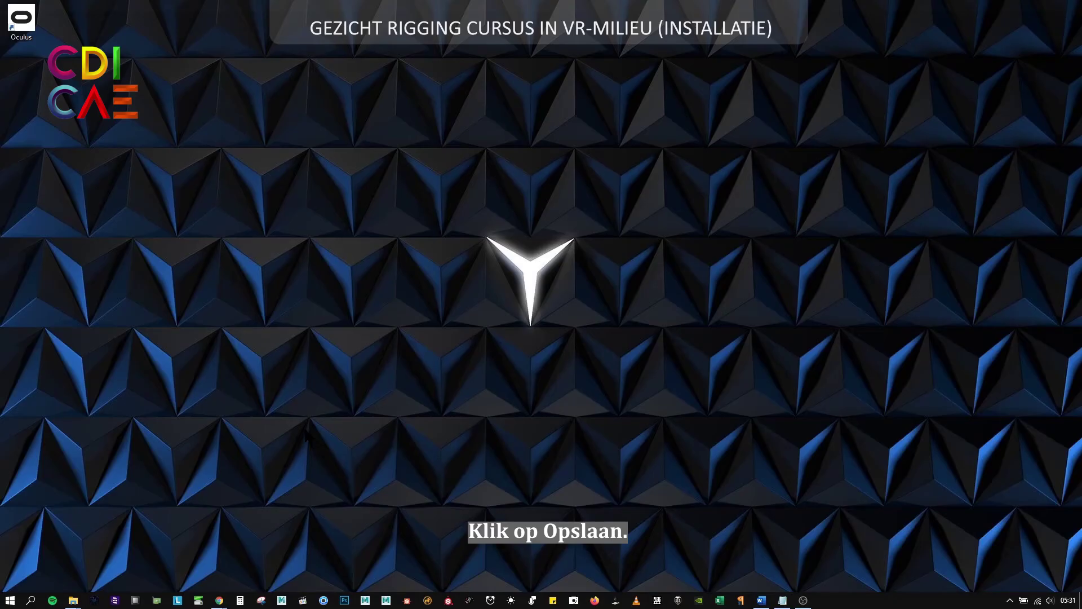
left_click(74, 600)
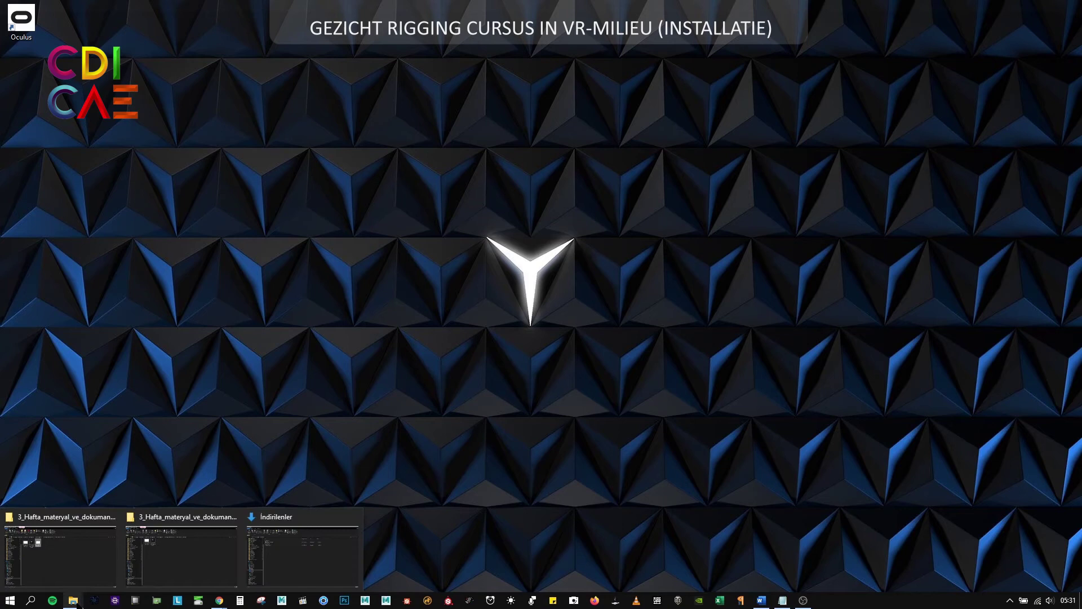
left_click(303, 542)
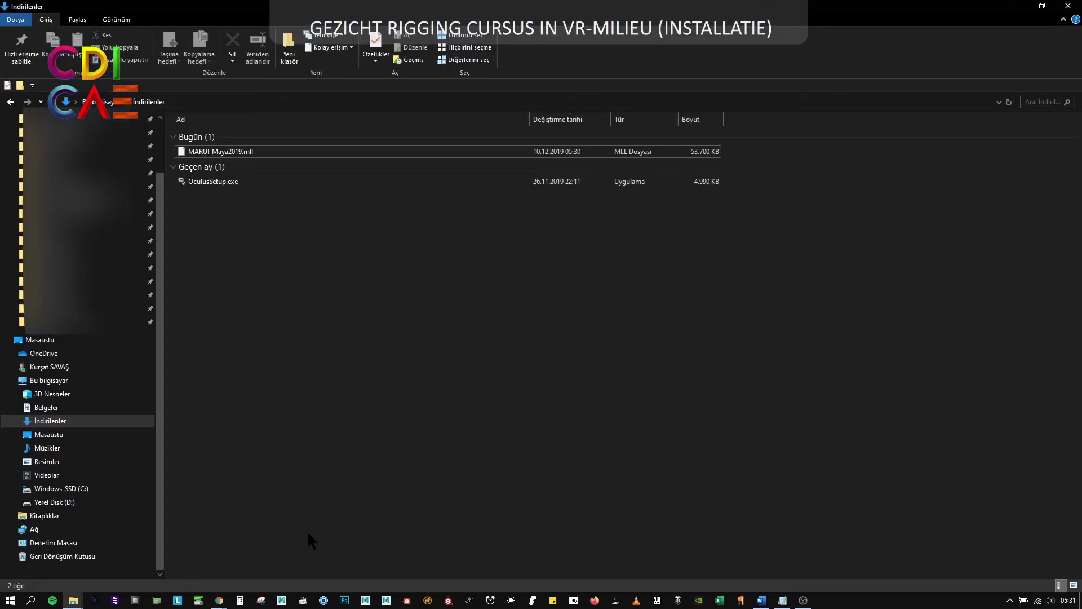
right_click(234, 153)
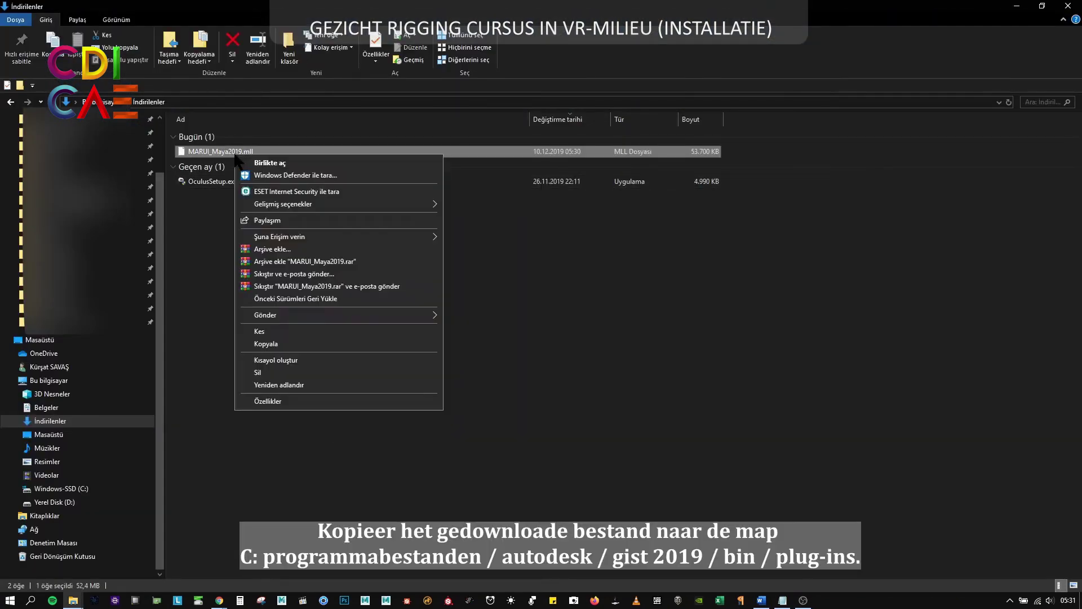
left_click(266, 345)
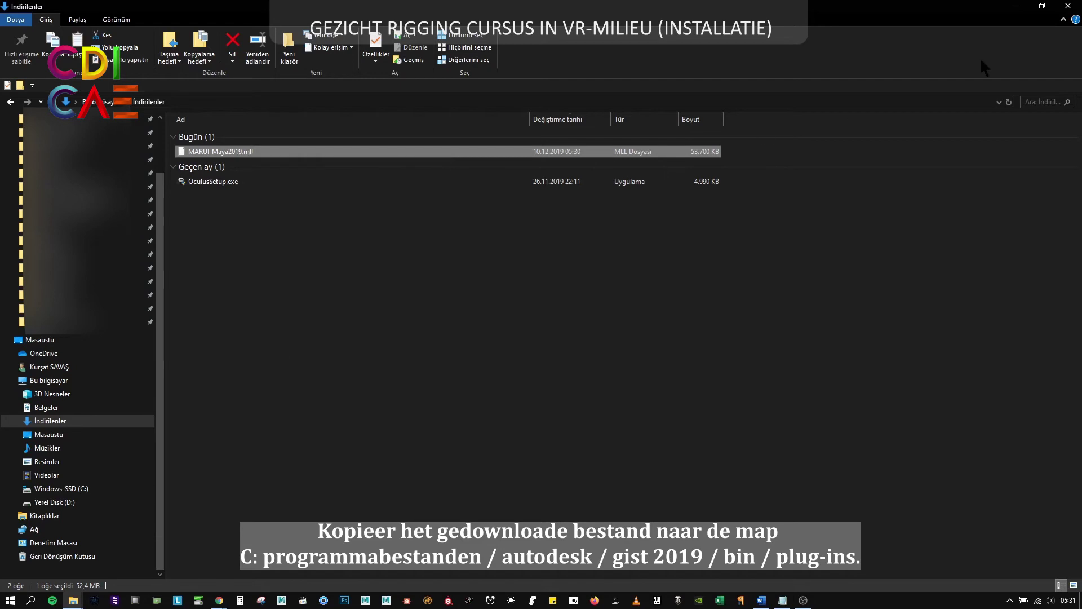
left_click(1017, 6)
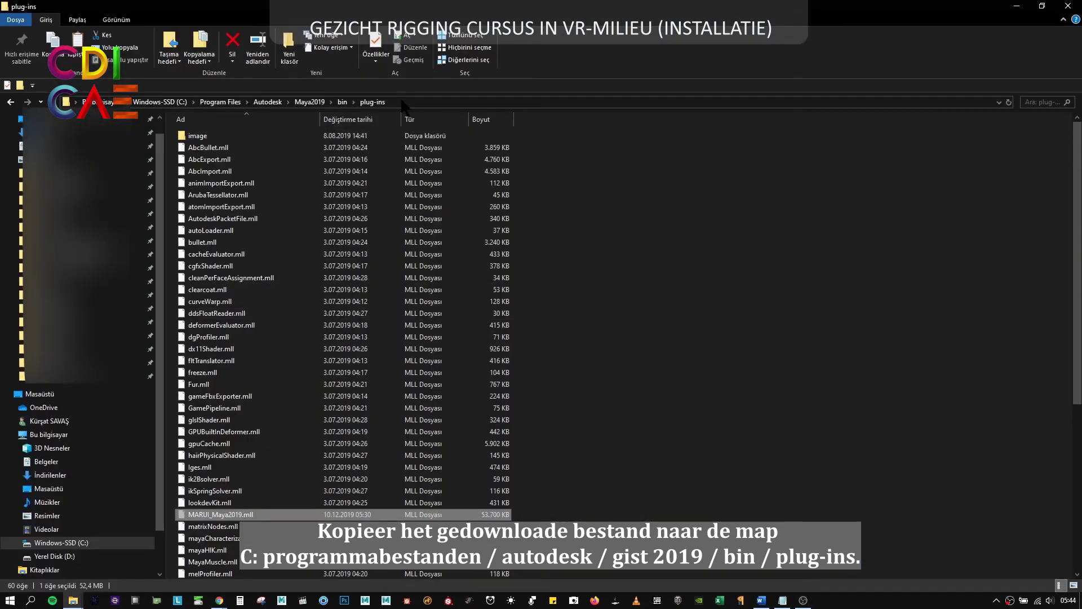
Check the Maya2019\bin\plug-ins folder path and its existing MARUI_Maya2019.mll file
left_click(410, 101)
left_click_drag(226, 104, 67, 102)
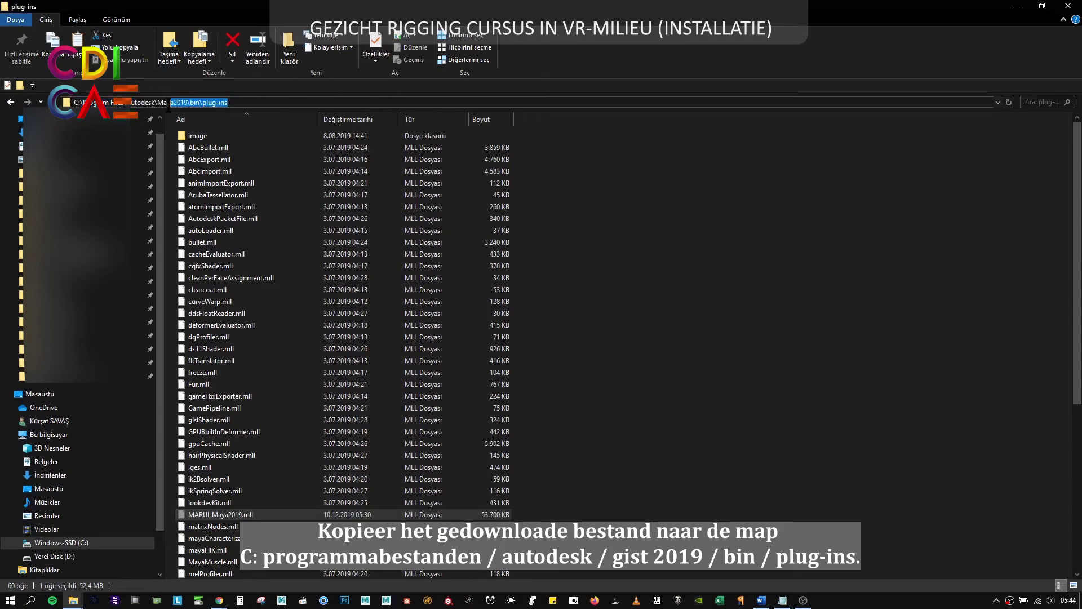
left_click(621, 264)
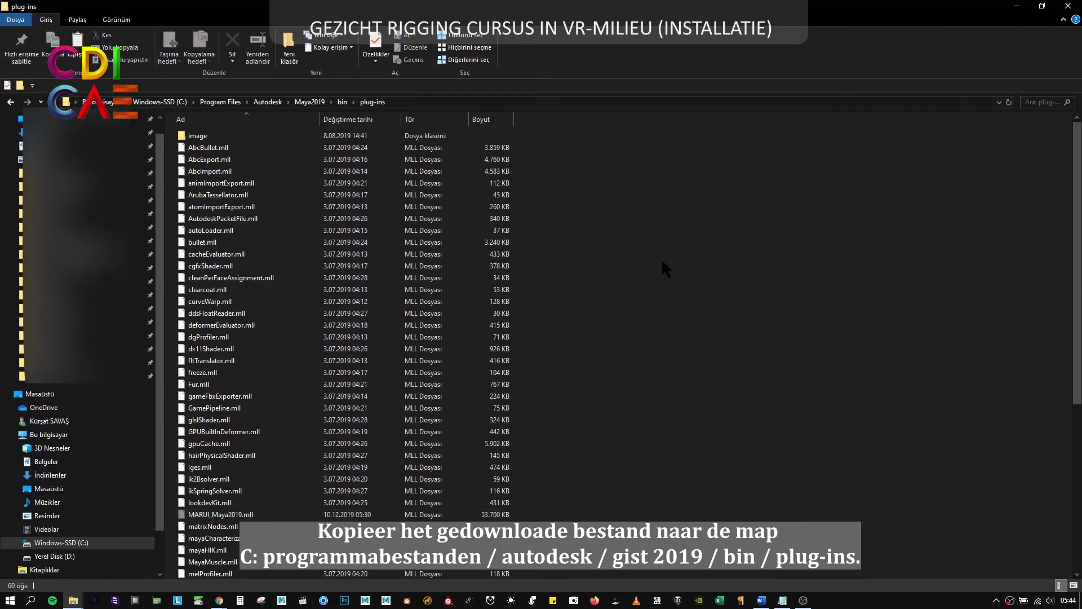
left_click(249, 514)
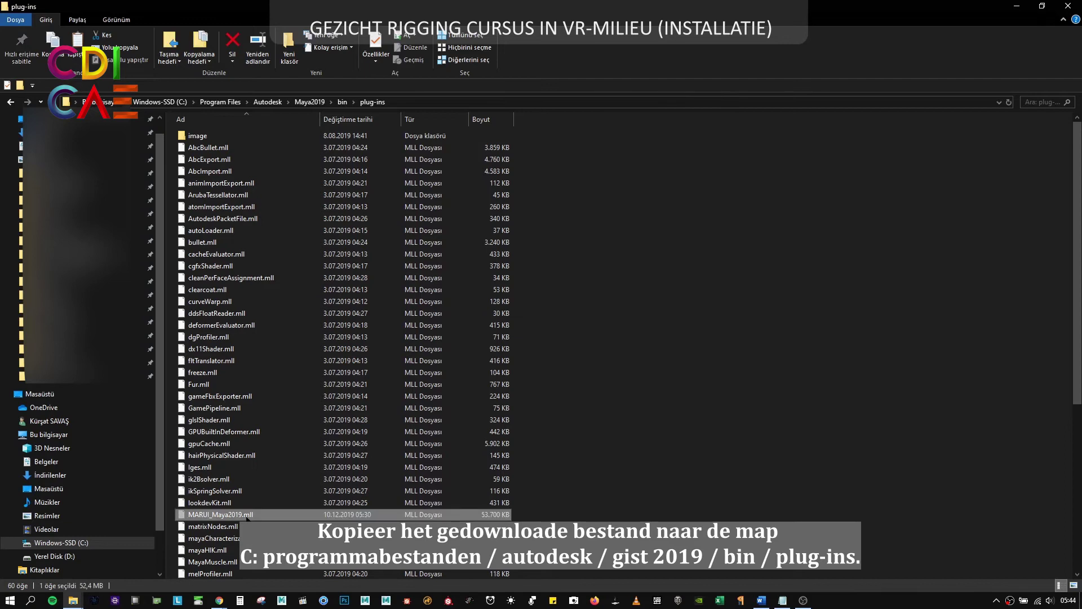
left_click(577, 422)
Paste the plug-in with admin permission, then delete the 'MARUI_Maya2019 - Kopya.mll' duplicate
key("ctrl+v")
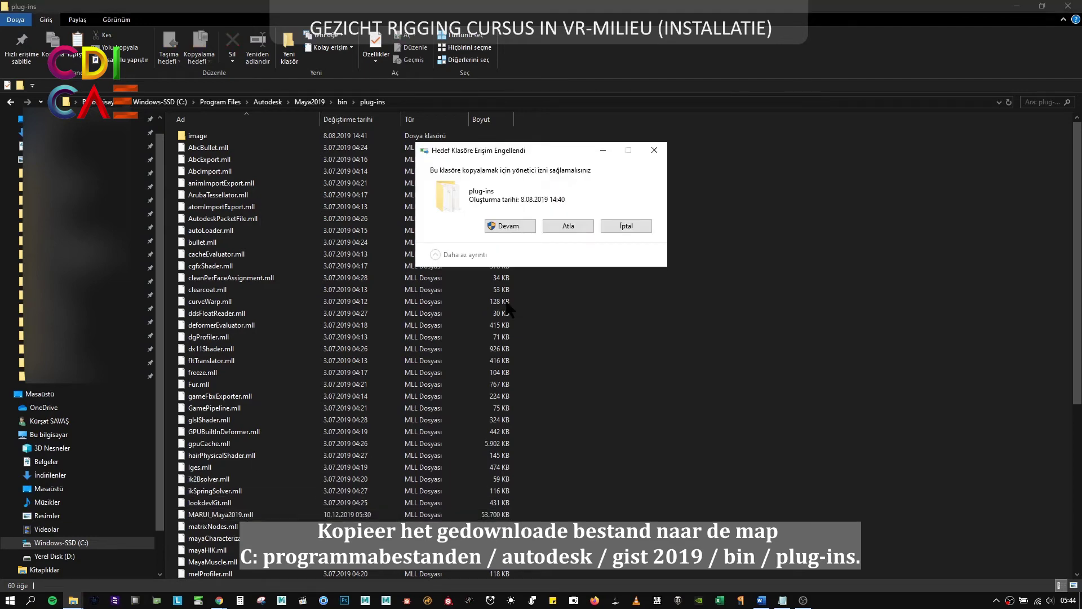
left_click(510, 226)
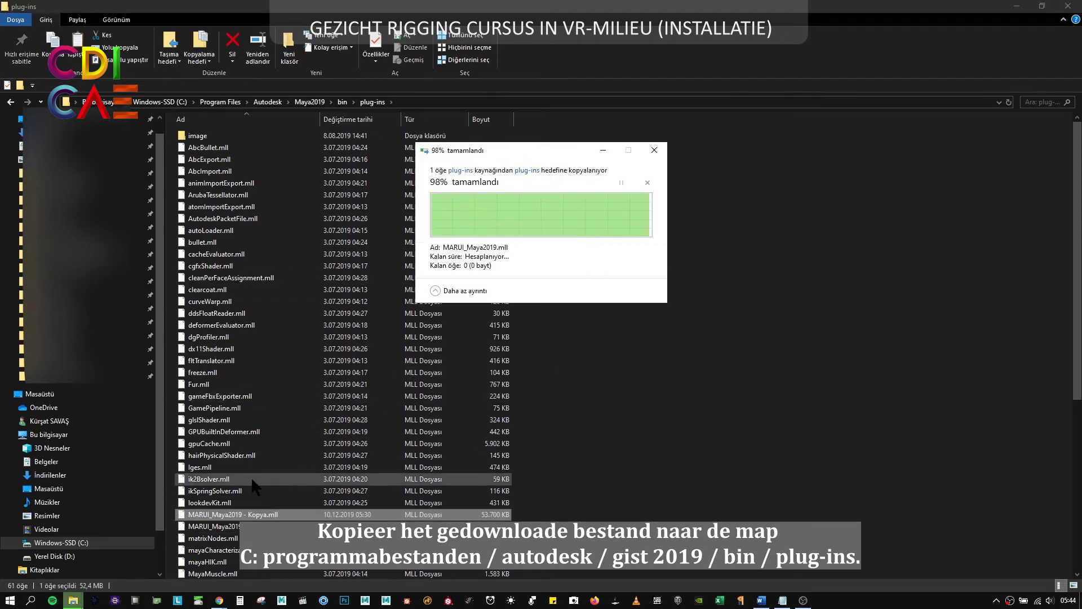
mouse_move(232, 514)
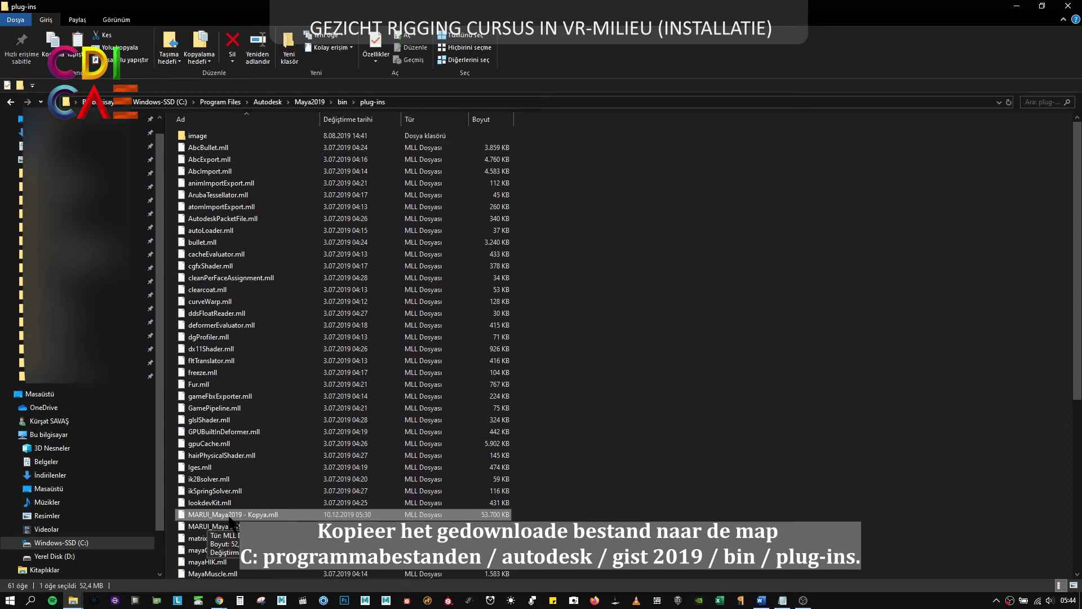
right_click(237, 515)
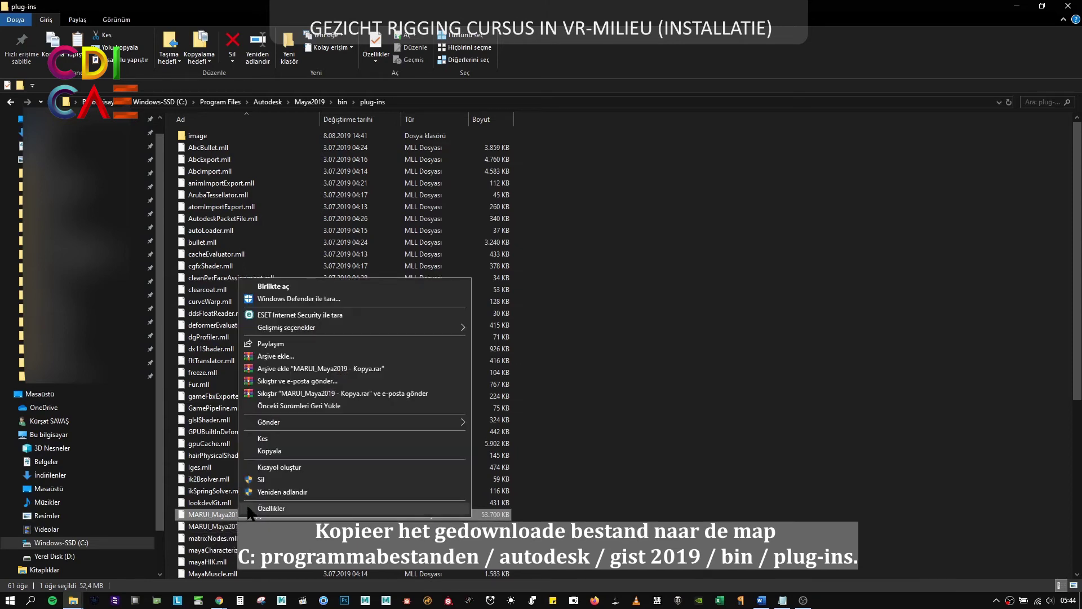
left_click(272, 480)
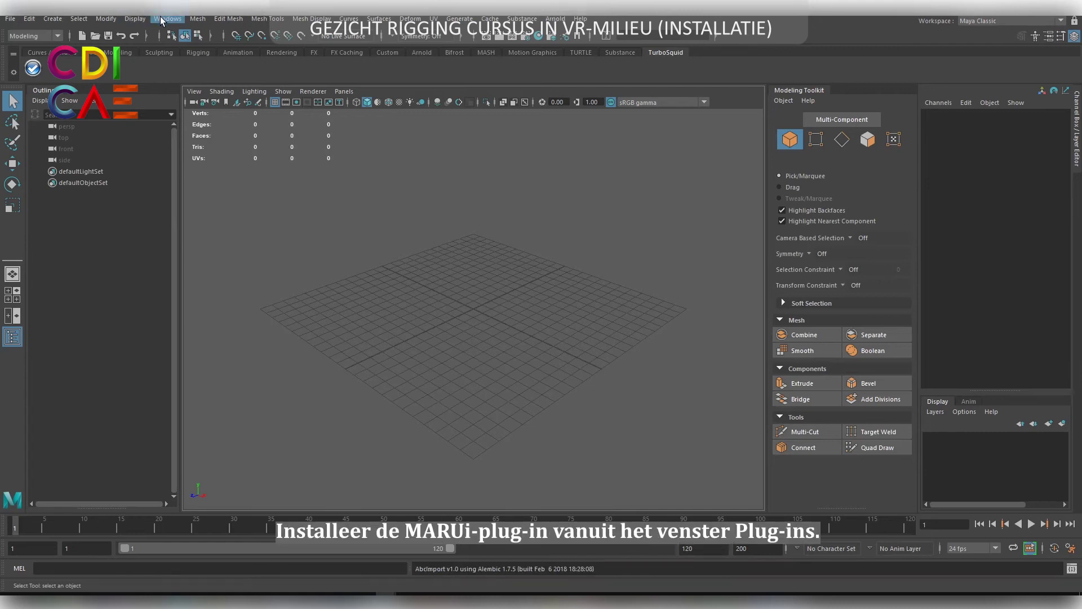
Load MARUI_Maya2019.mll in the Plug-in Manager, filtered for MARUi, then close it
left_click(167, 19)
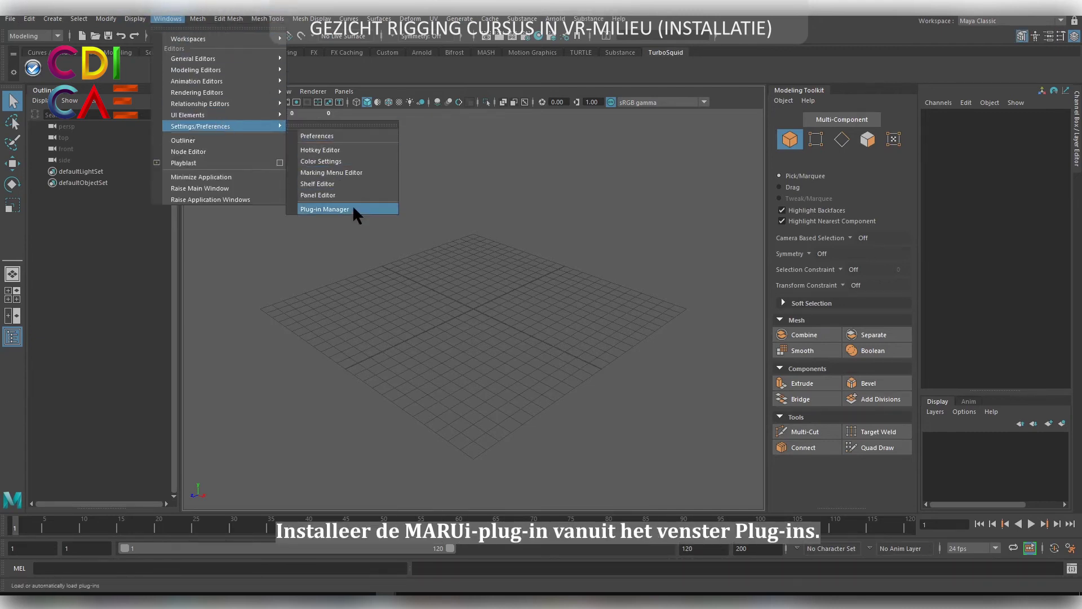
mouse_move(201, 126)
left_click(355, 207)
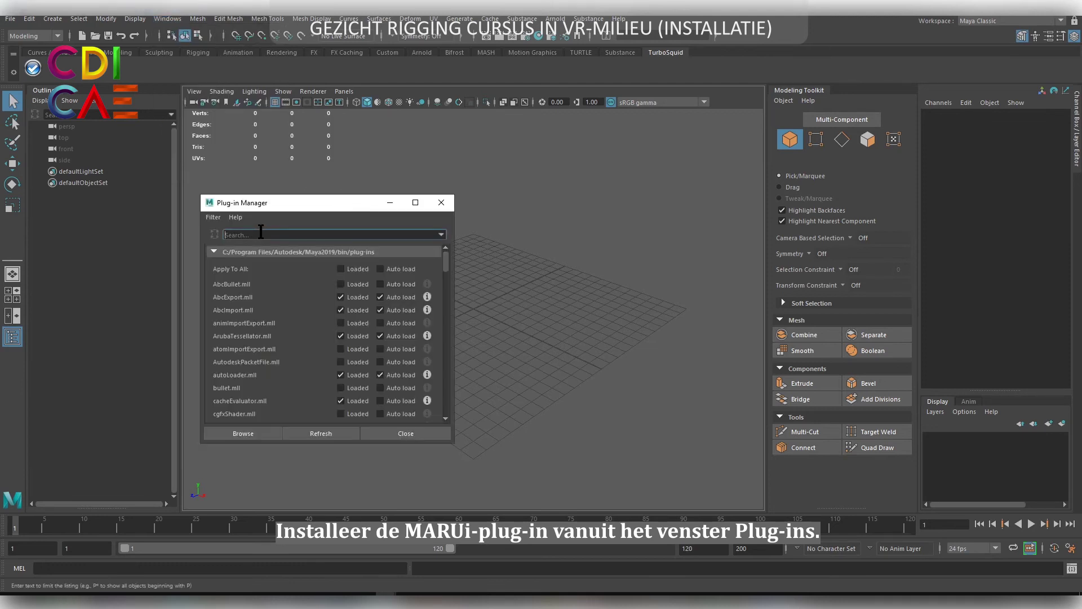
type("maru")
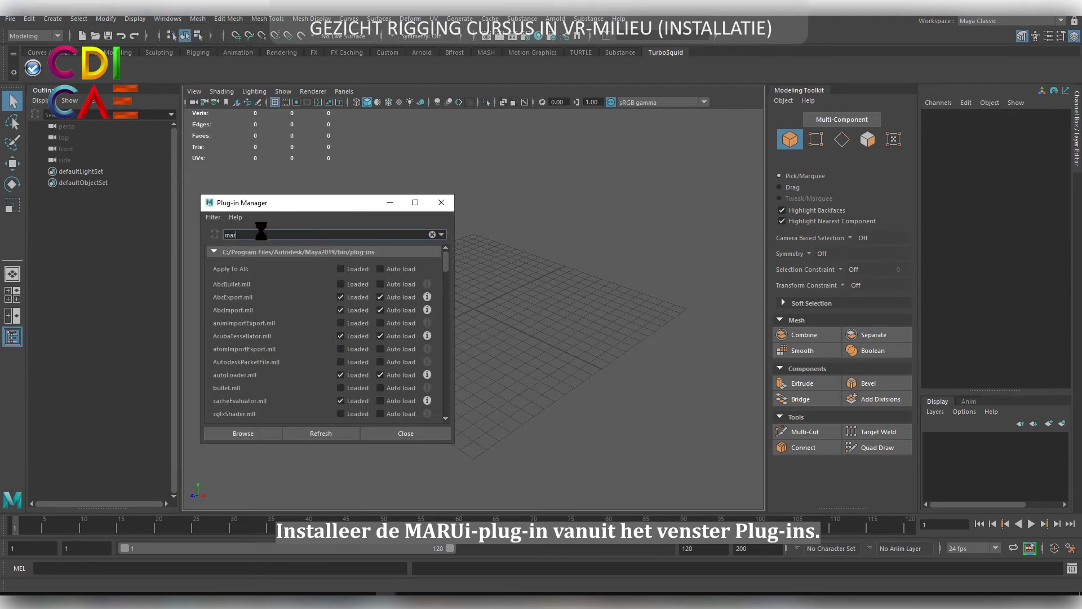
left_click(345, 271)
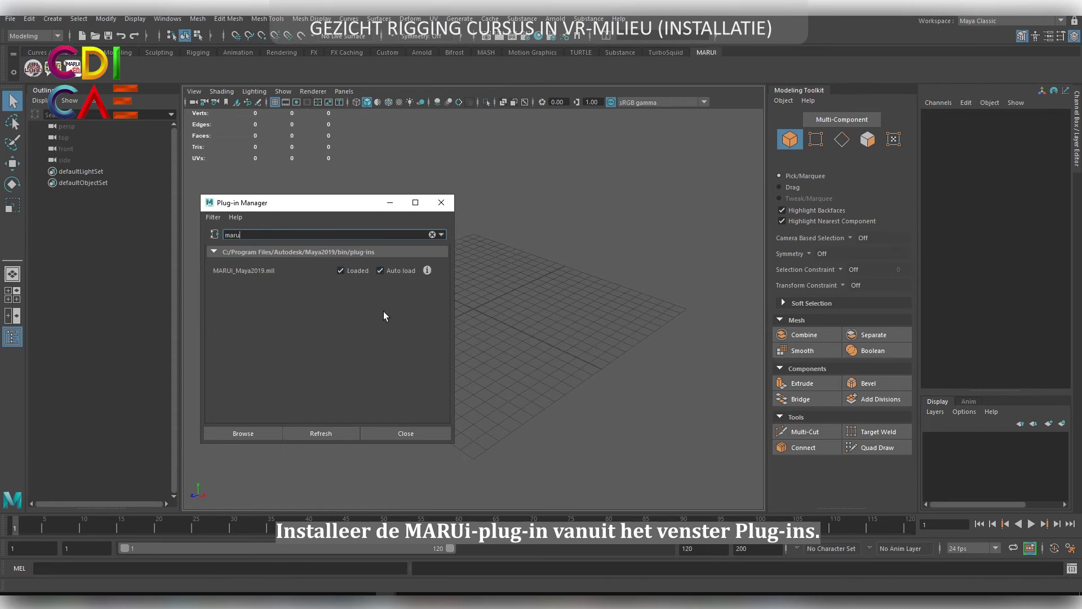
left_click(387, 434)
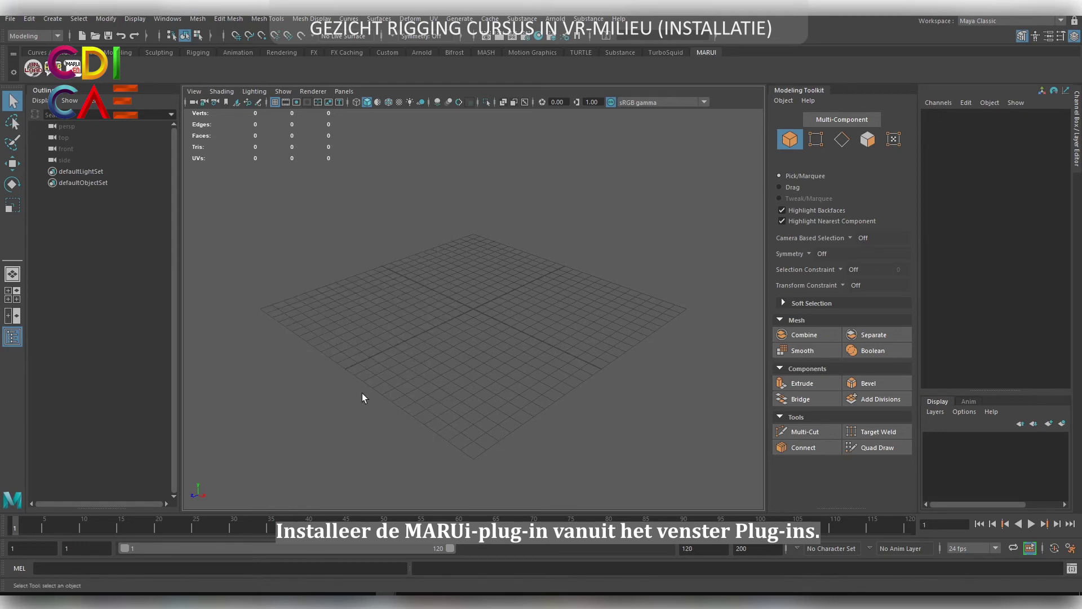
Paste the trial user ID from Notepad into MARUi's license window, activate it, and dismiss the trial warning
left_click(82, 78)
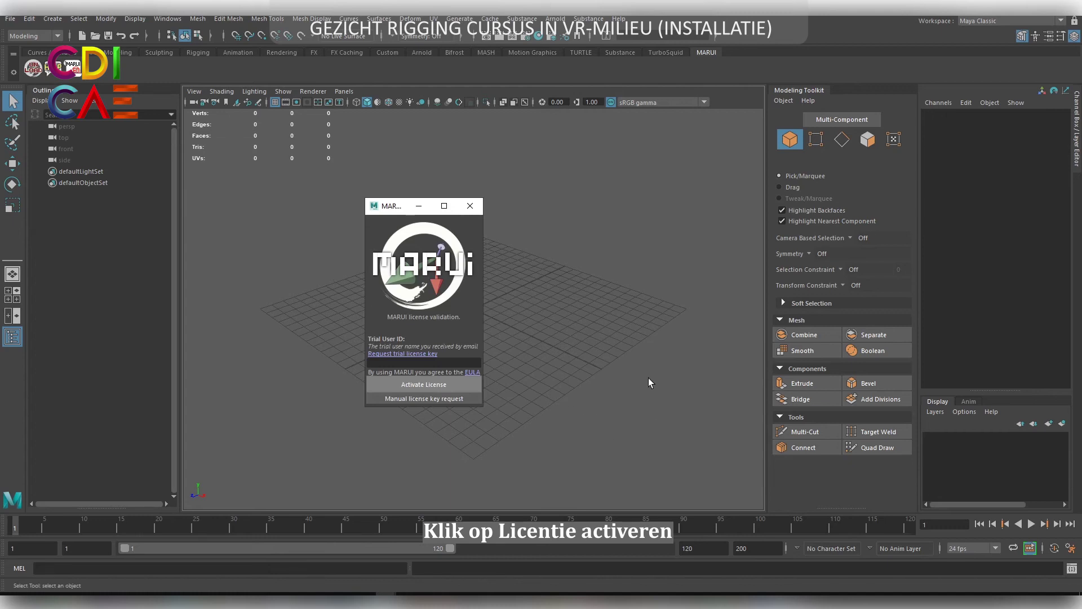
key("5")
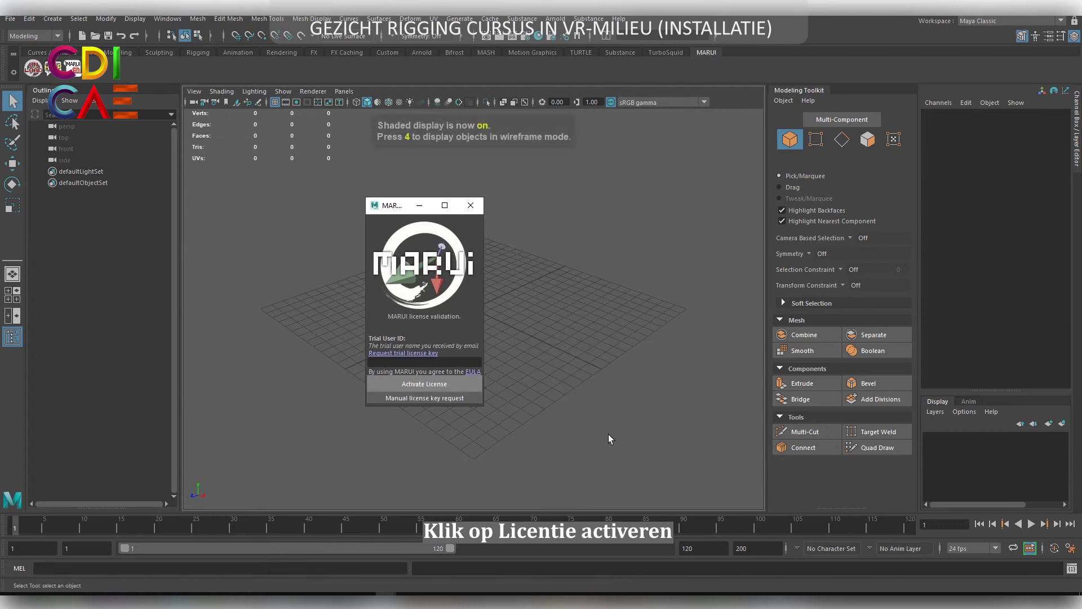
left_click(395, 361)
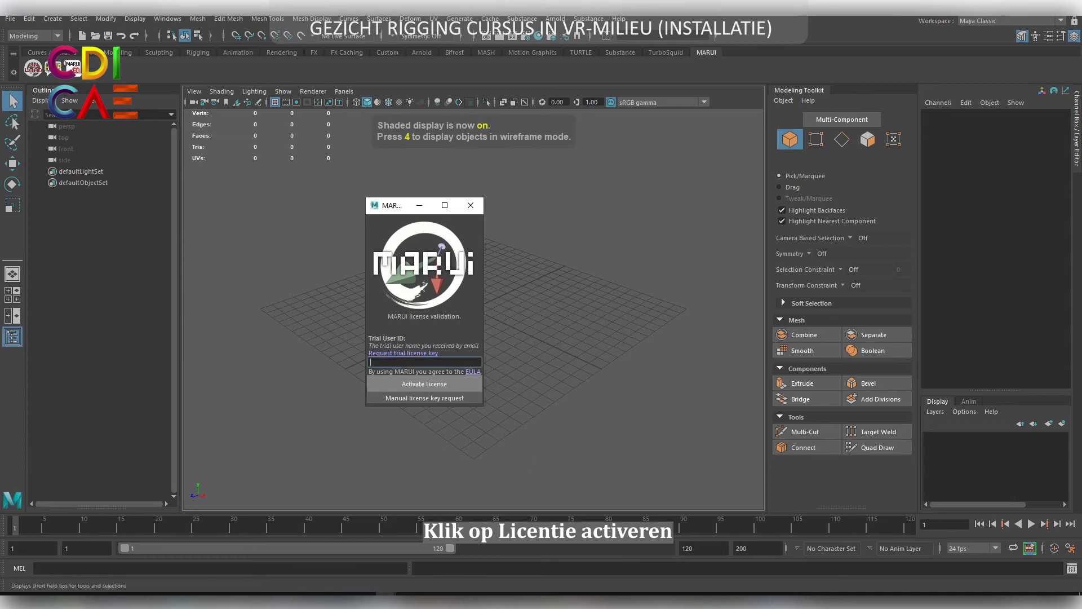
key("alt+Tab")
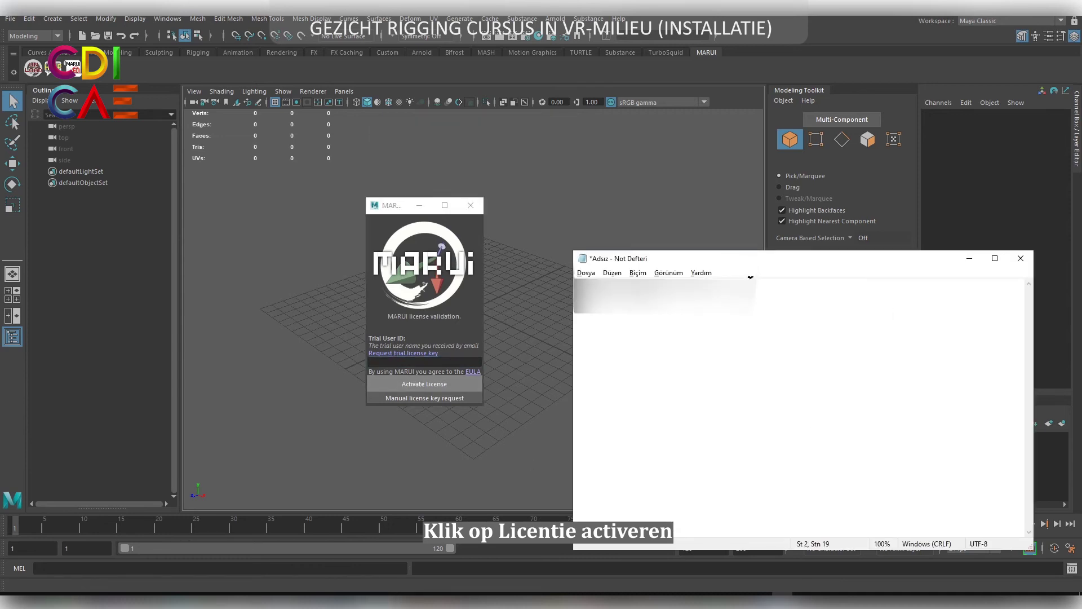
left_click_drag(609, 276, 622, 276)
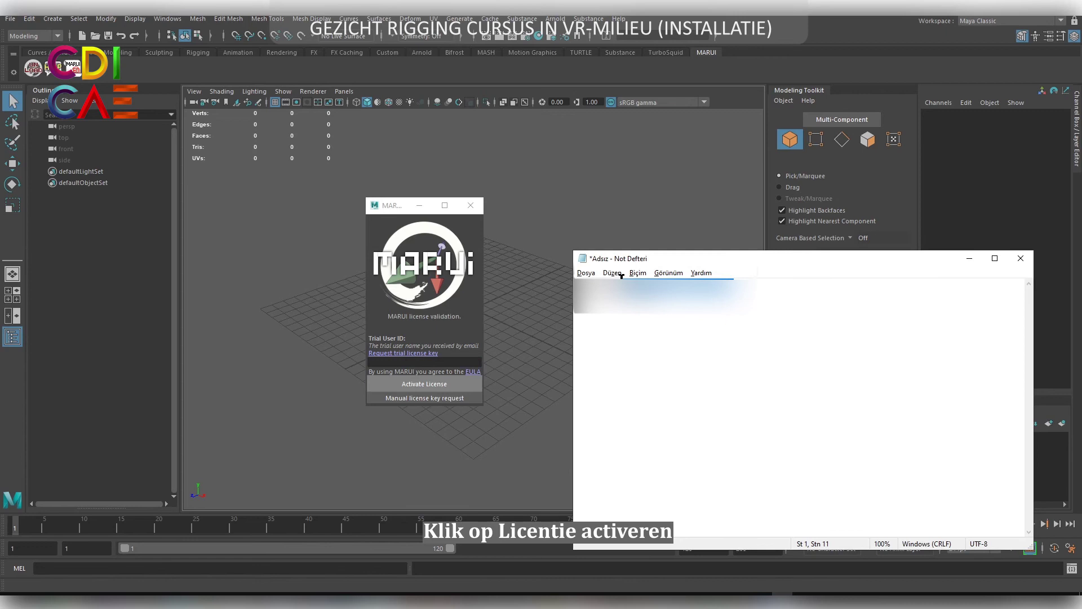
left_click(409, 362)
key("ctrl+v")
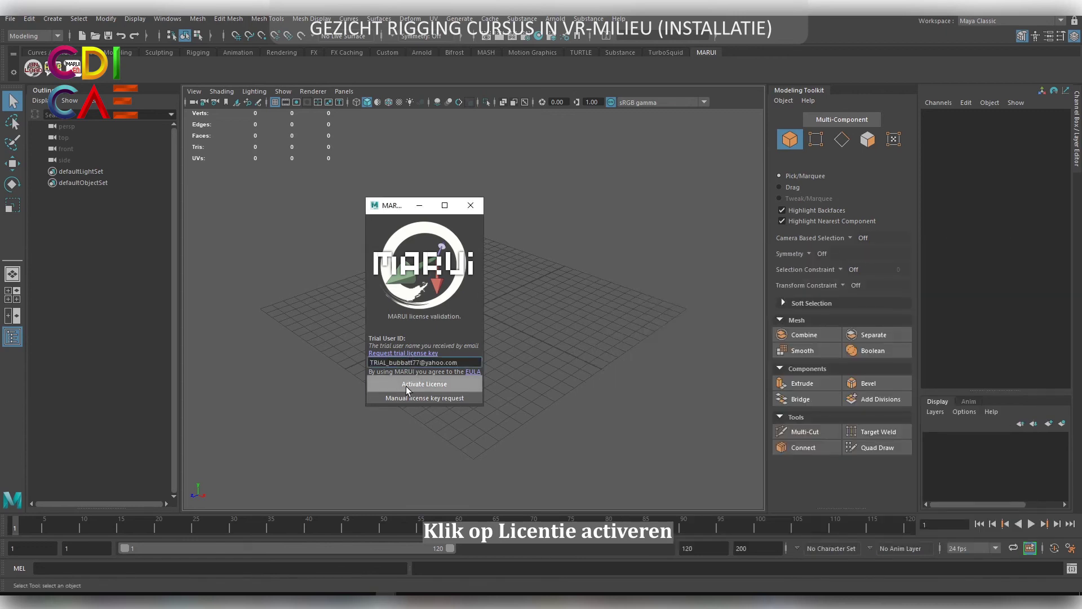
left_click(424, 384)
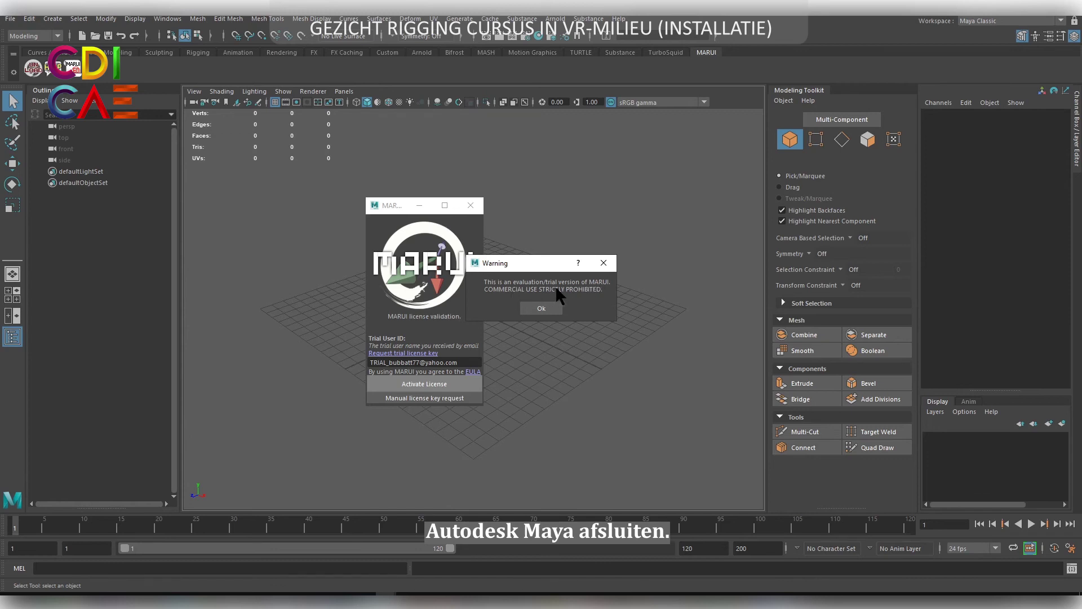
left_click(541, 309)
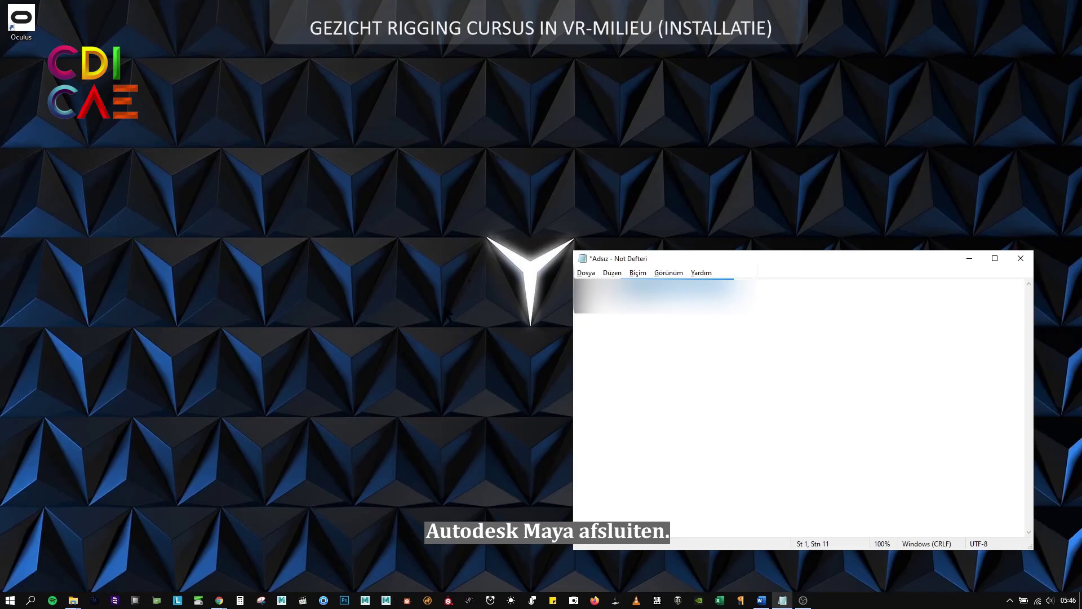
Relaunch Maya 2019 from the Maya taskbar icon's menu
left_click(419, 338)
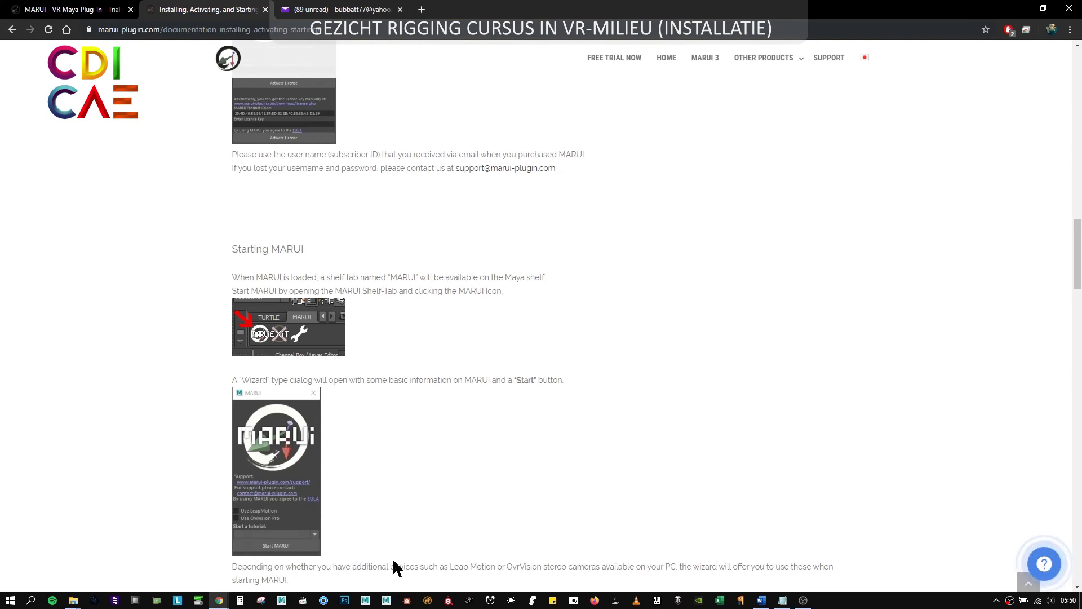
right_click(386, 600)
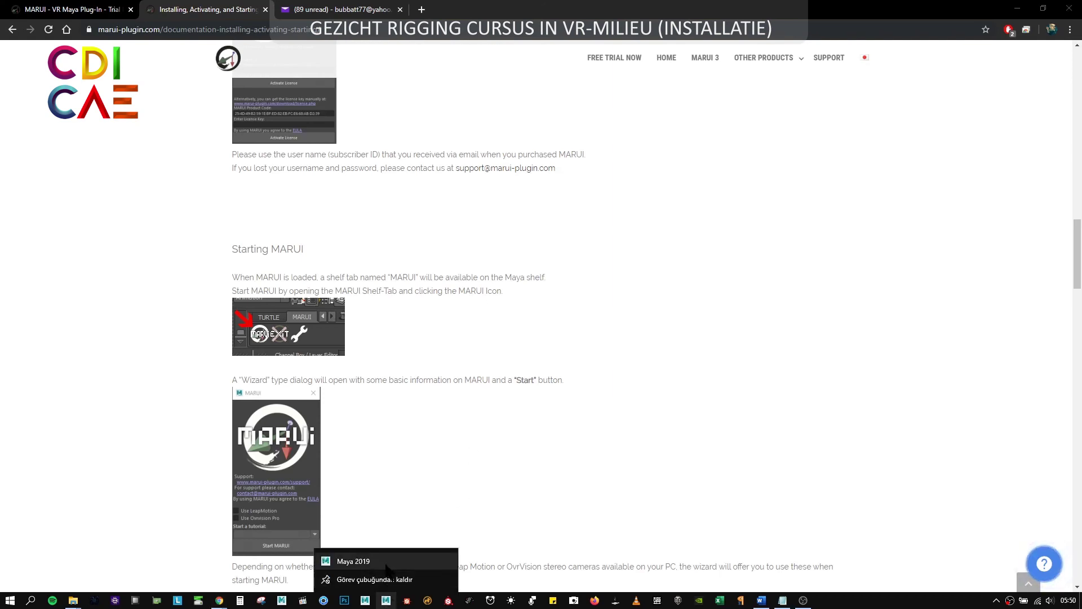
left_click(355, 562)
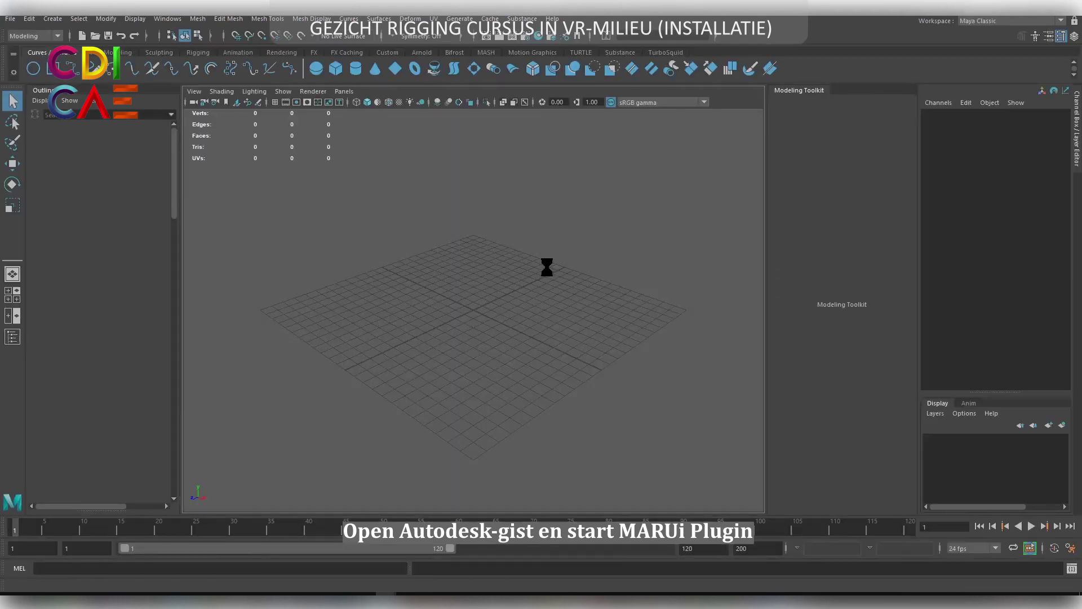
Find 'maru' in the Plug-in Manager, load MARUI_Maya2019.mll, and accept the trial warning
left_click(167, 20)
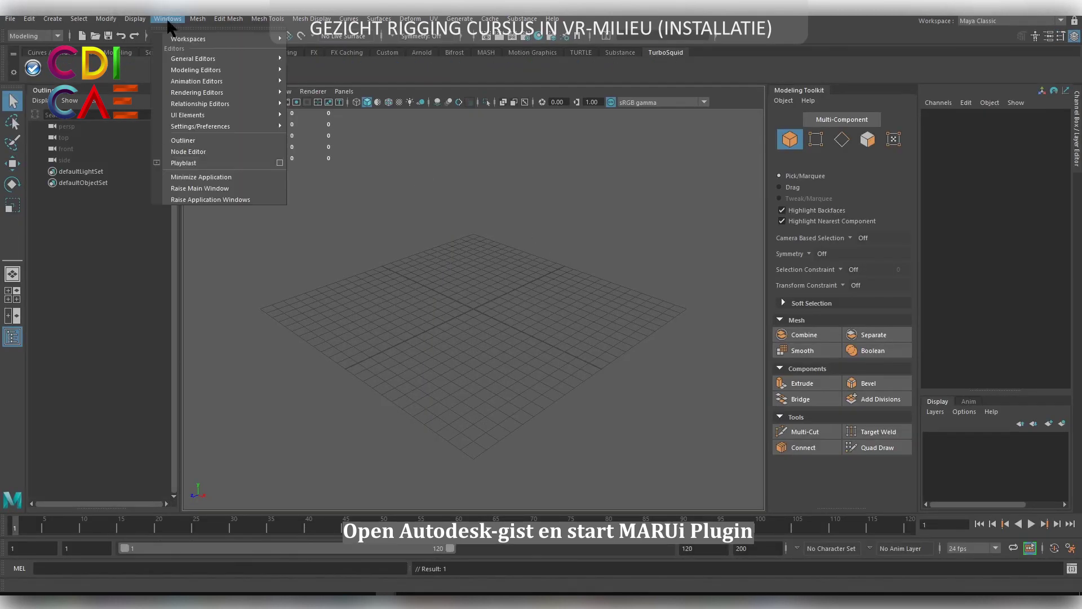
mouse_move(200, 126)
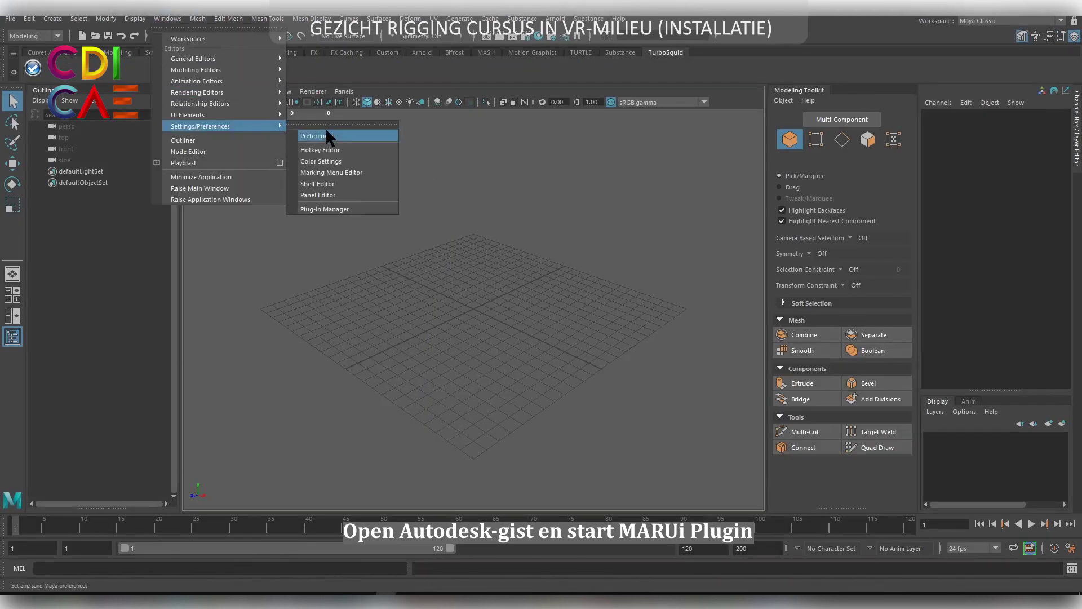
left_click(327, 209)
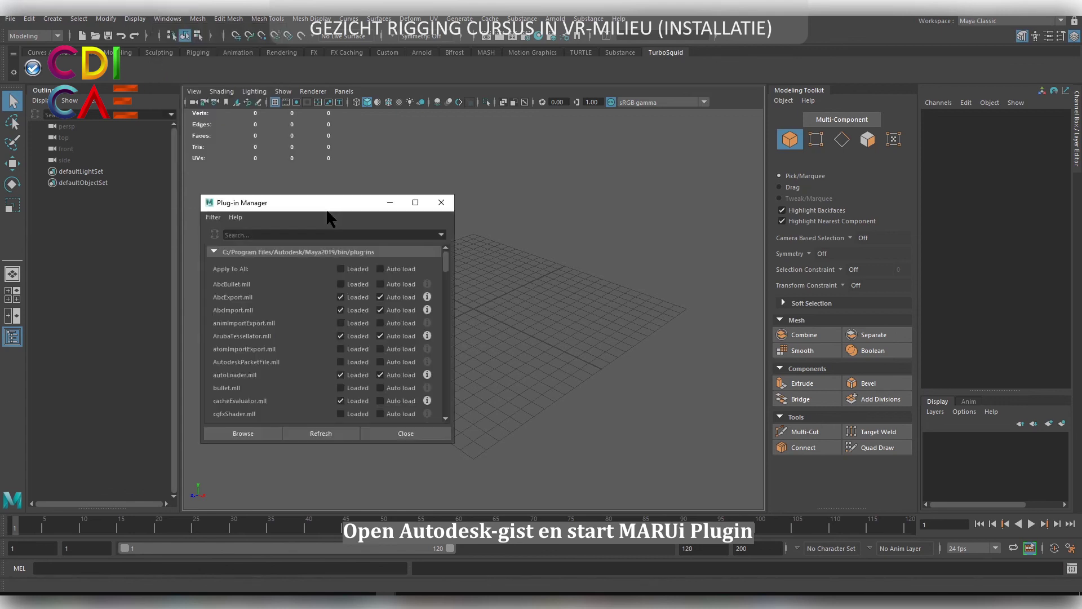
left_click(309, 234)
type("m")
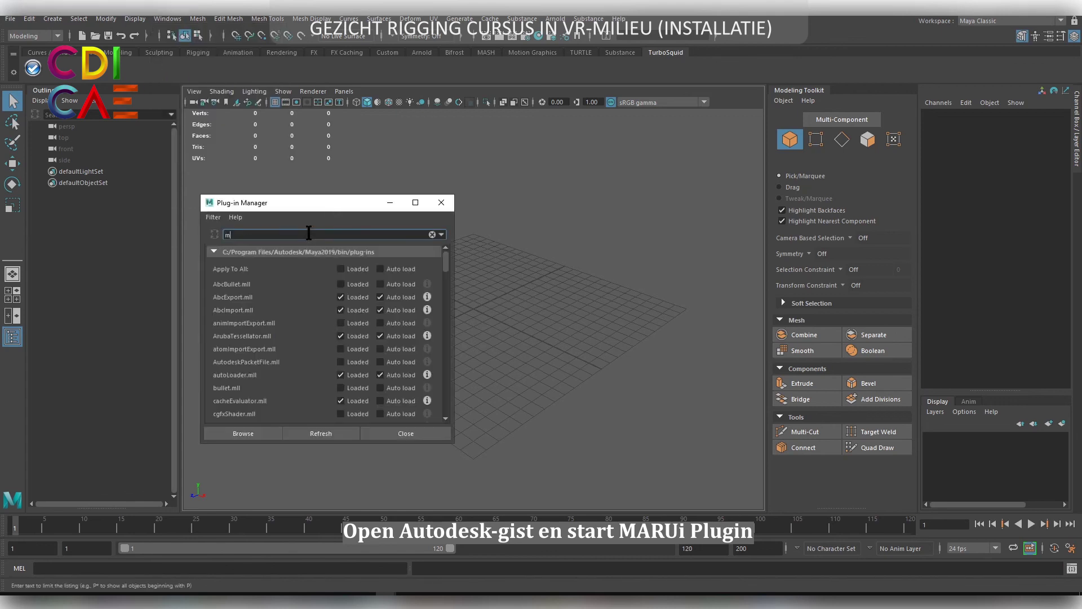
type("aru")
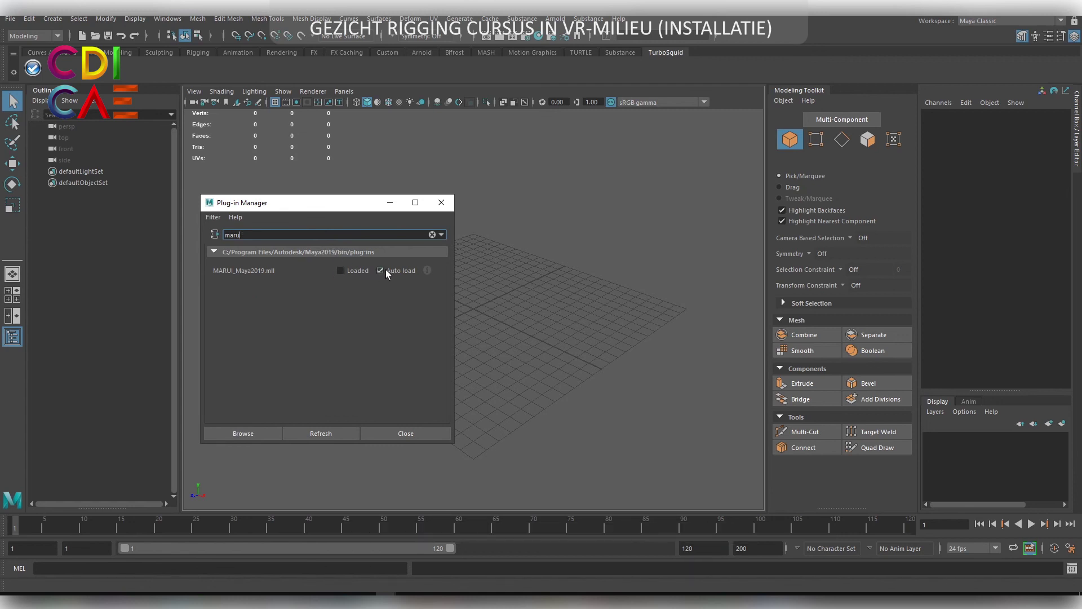
left_click(350, 272)
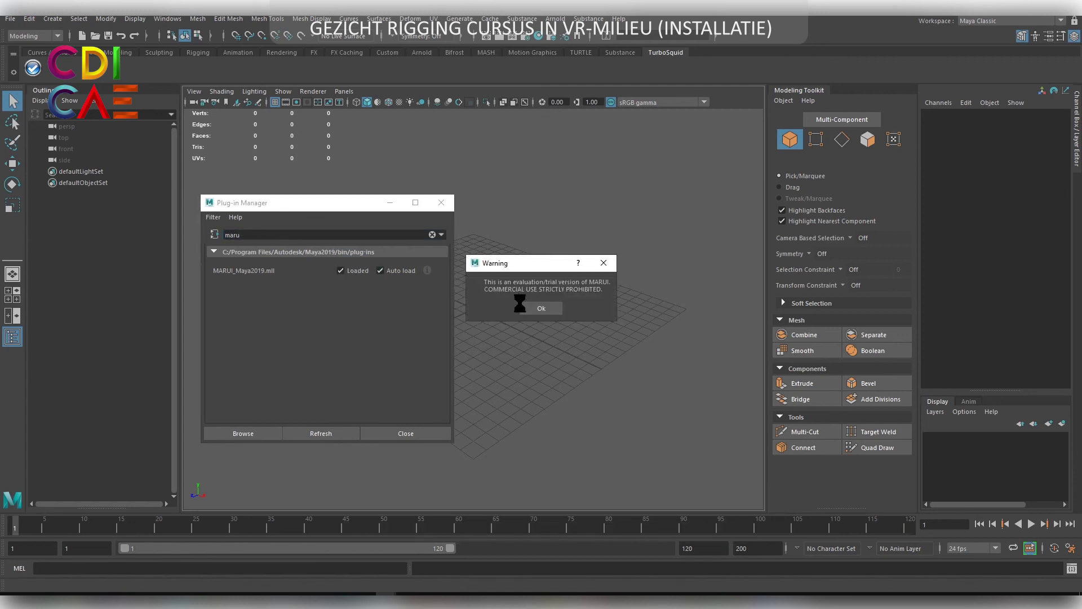
left_click(526, 305)
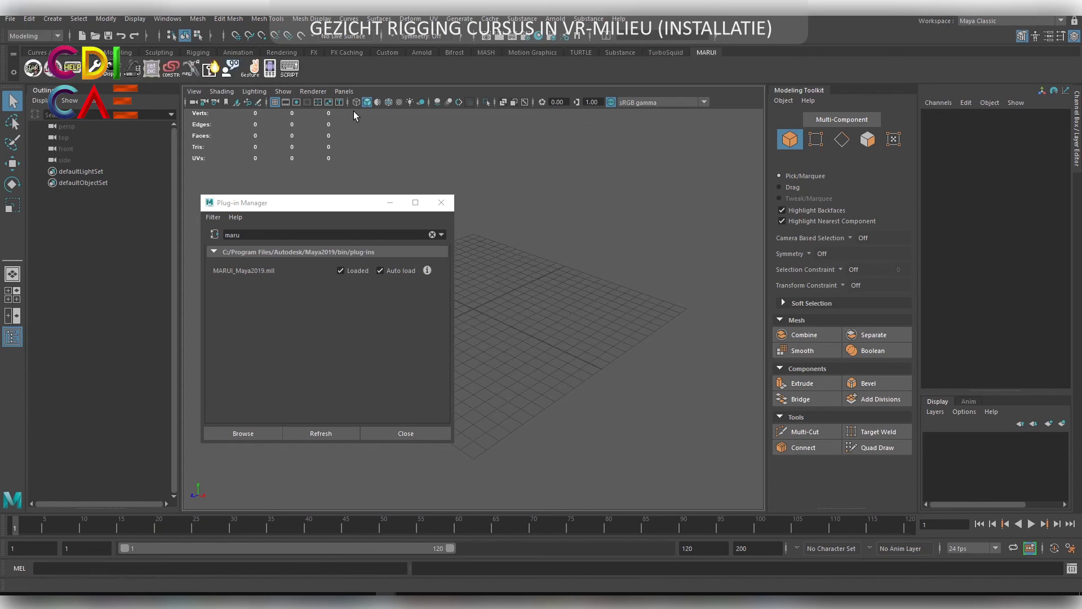
Start MARUi from its shelf icon past the trial warning and place its window at the viewport's left
left_click(413, 434)
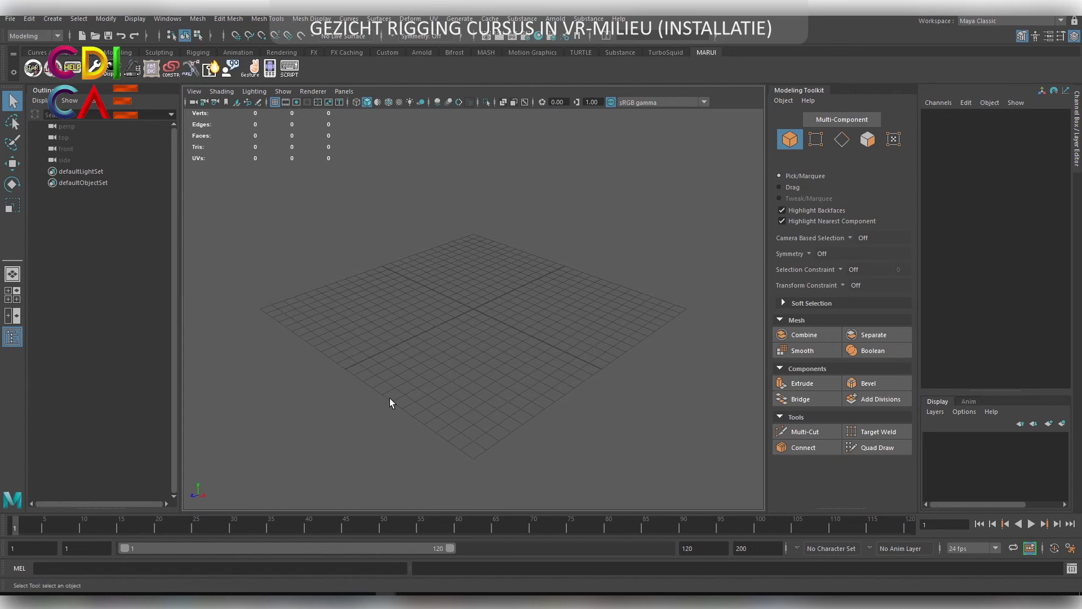
left_click(34, 71)
left_click(550, 307)
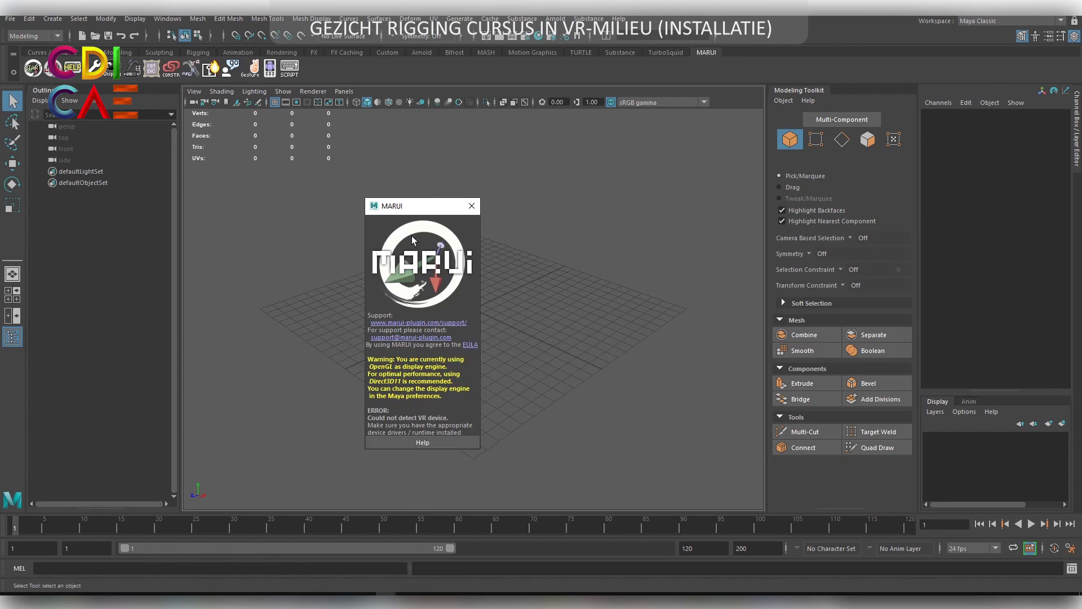
left_click_drag(231, 192, 231, 192)
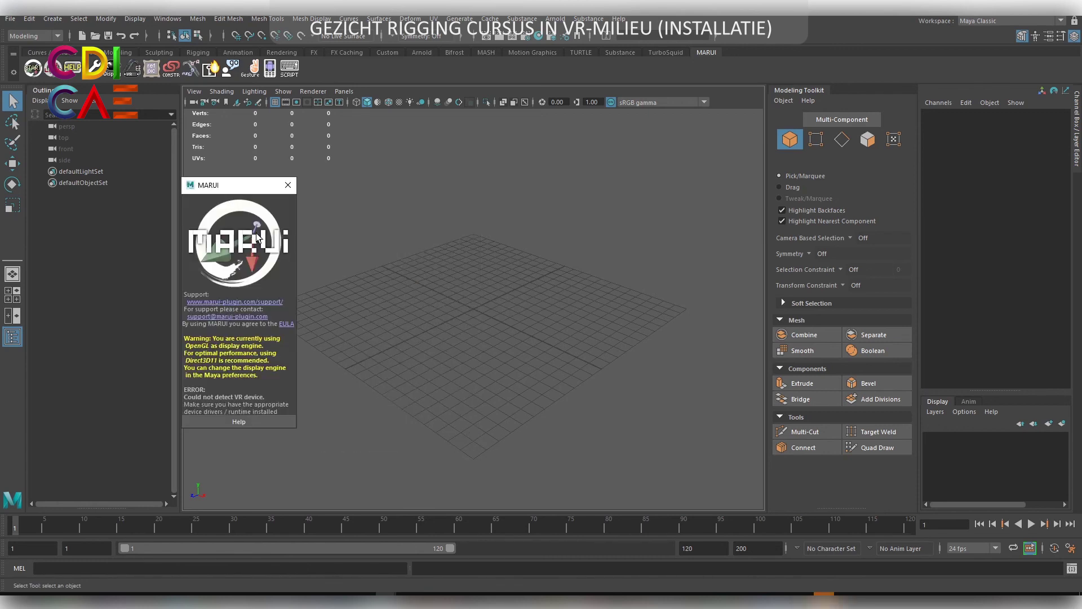
left_click(482, 348)
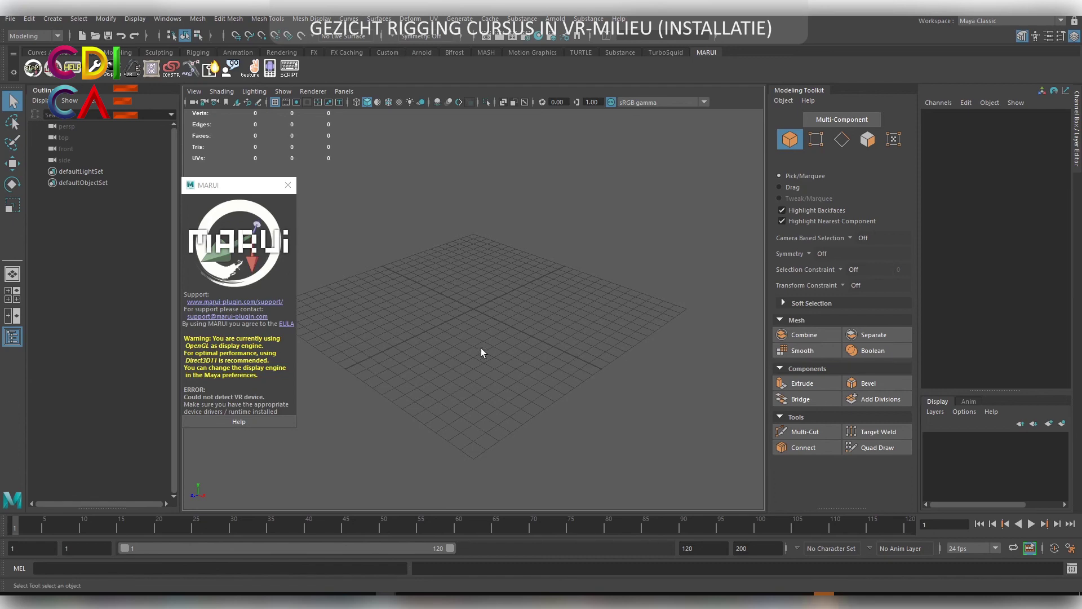